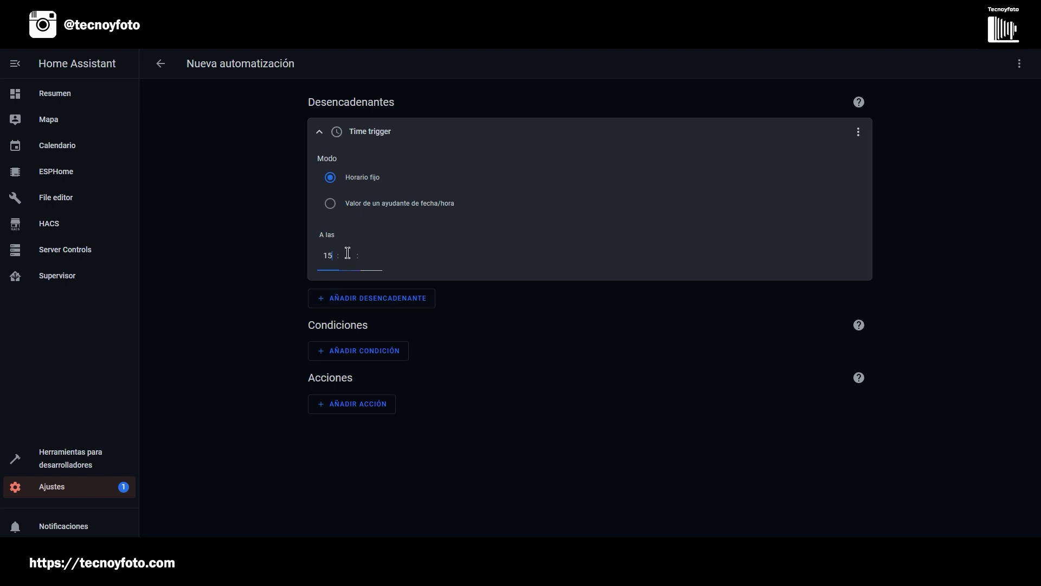
Step: Add a service call action to the automation and choose the Calendario: Create event service
left_click(502, 317)
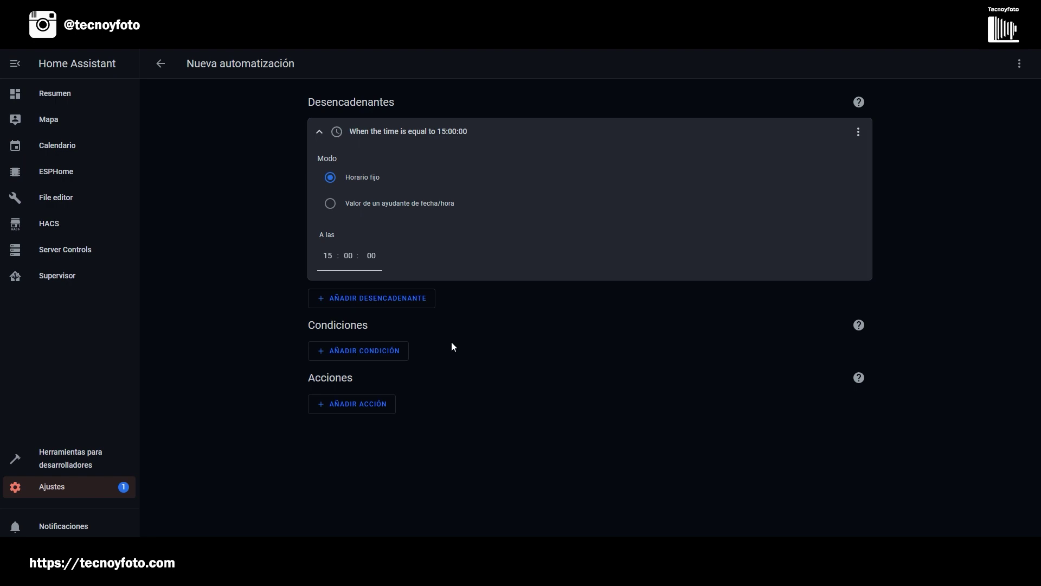
left_click(345, 406)
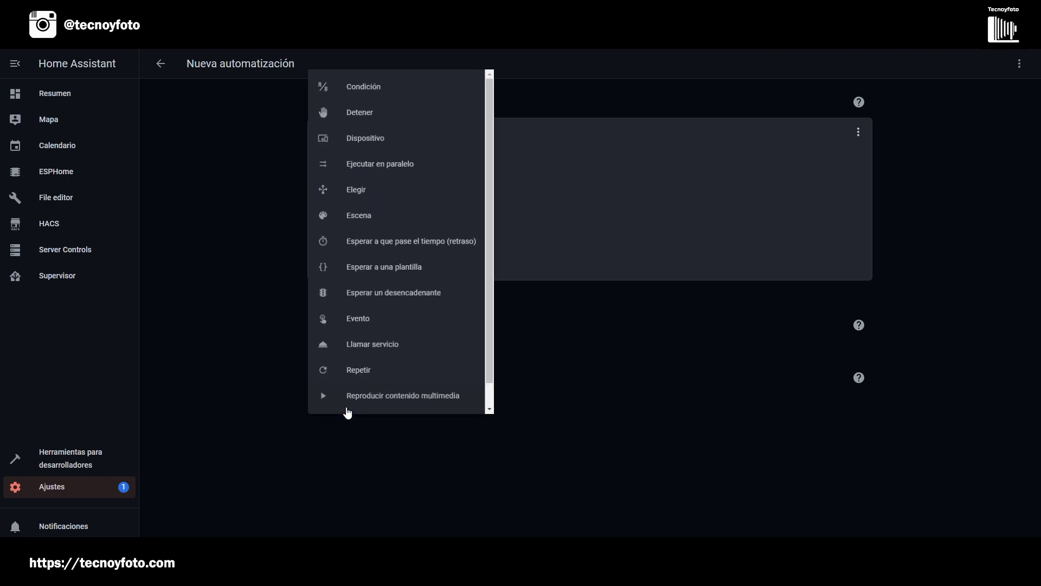
left_click(364, 345)
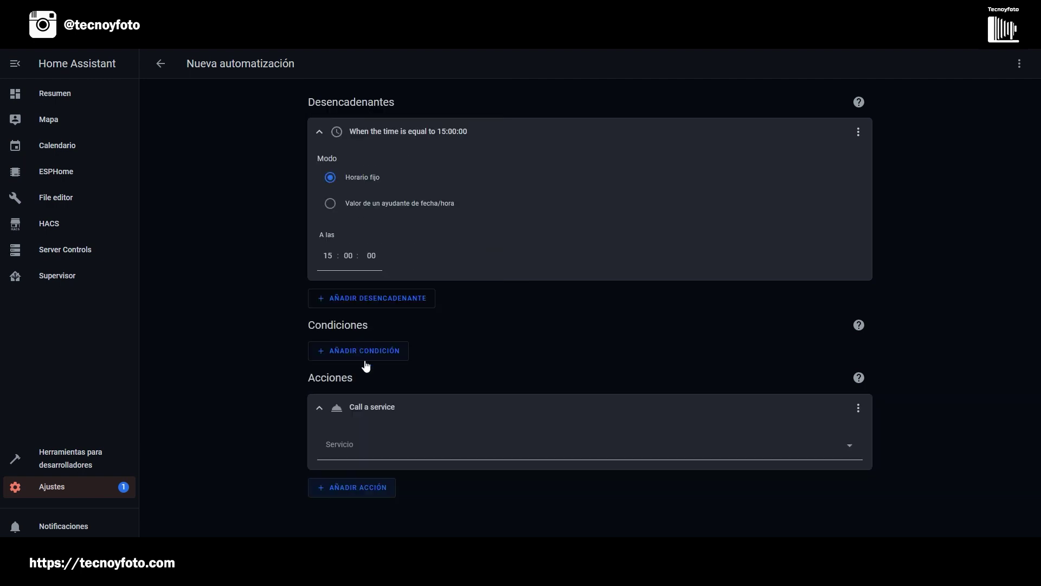
left_click(383, 452)
type("event")
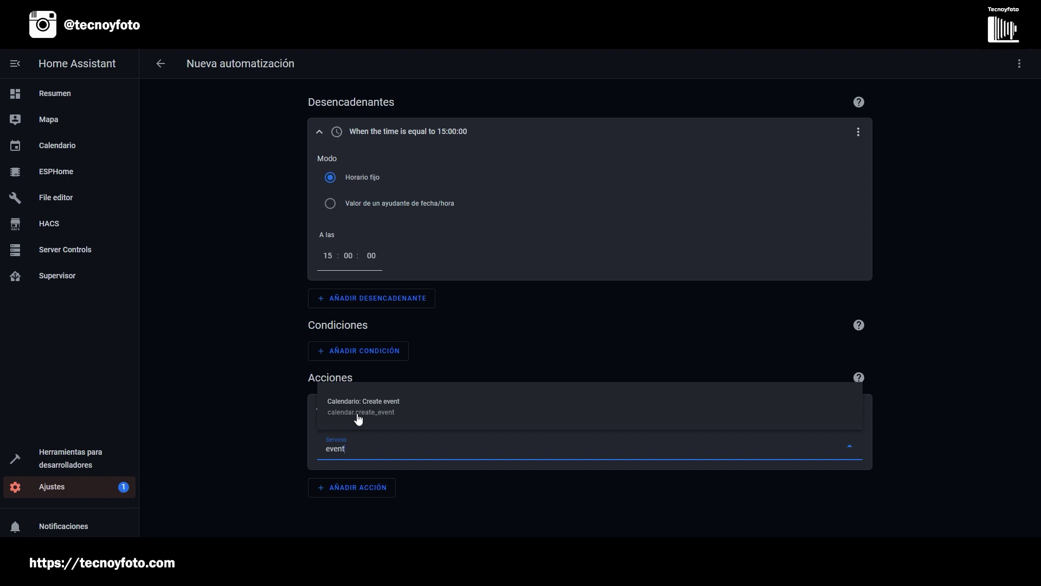
left_click(381, 414)
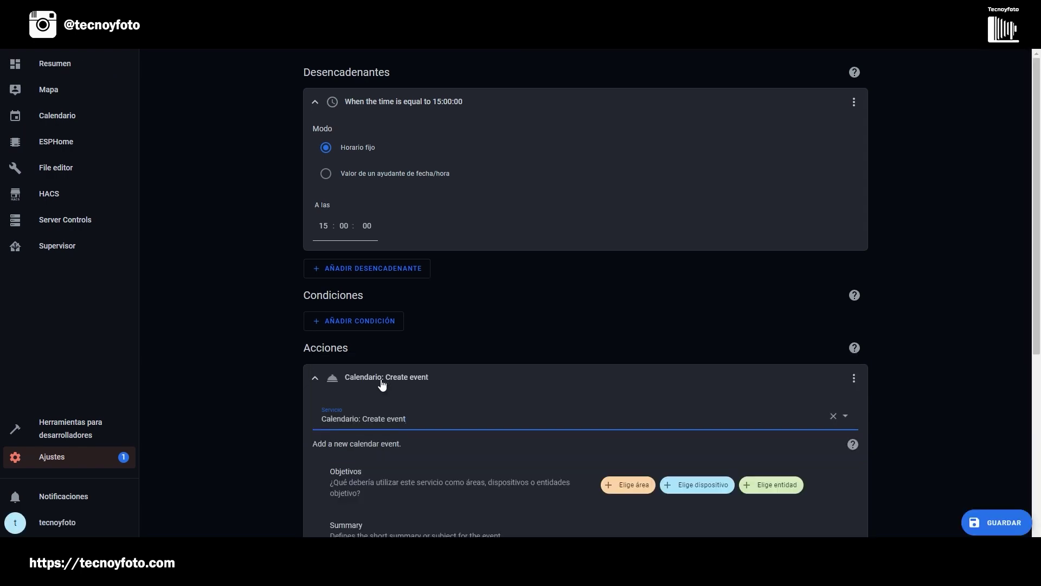
Step: Pick both available calendar entities as targets of the event action, then remove the personal one so only Tecnoyfoto remains
scroll(481, 382, "down", 5)
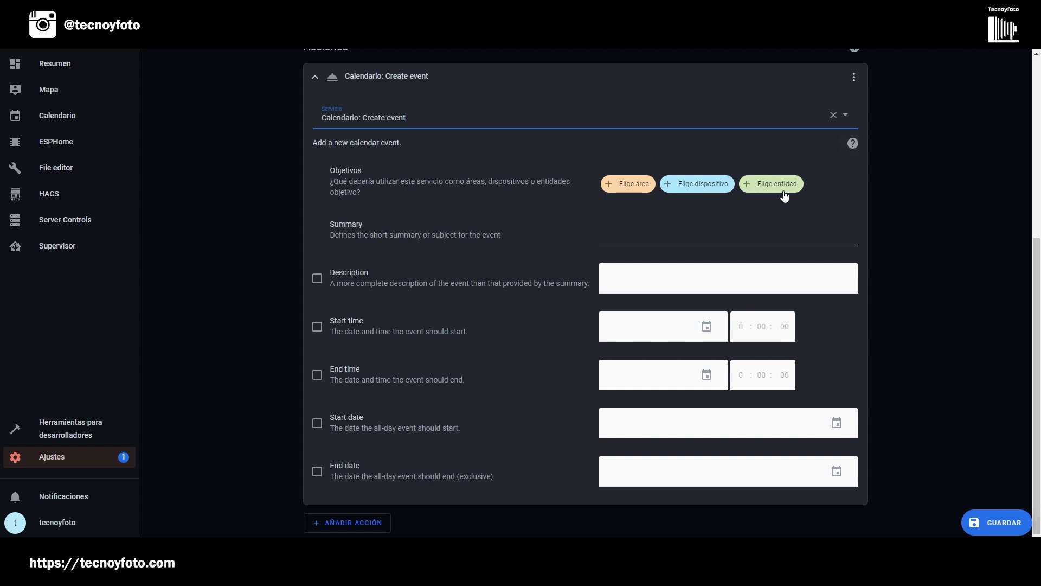
left_click(767, 184)
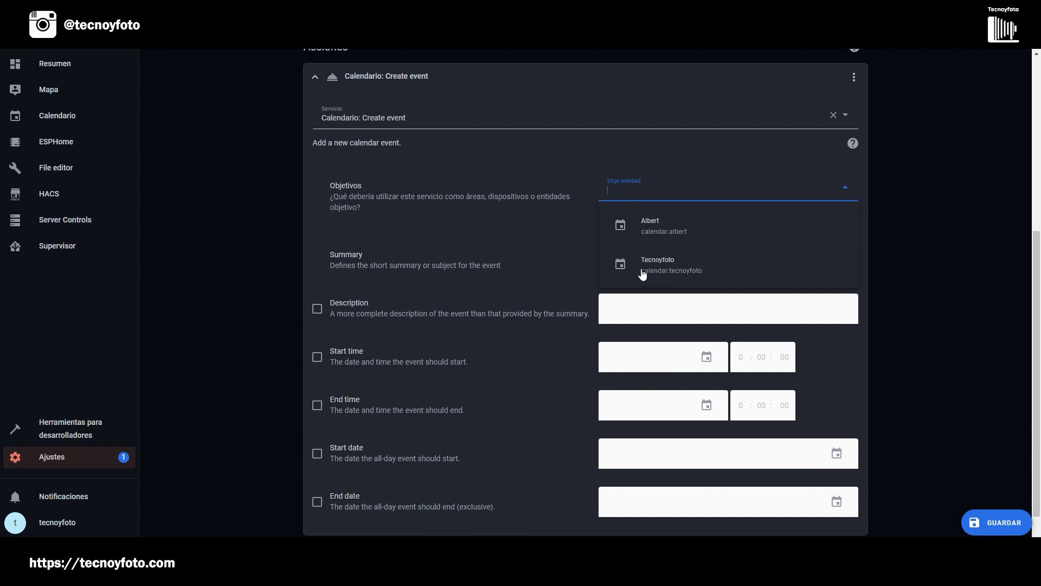
left_click(669, 227)
left_click(764, 209)
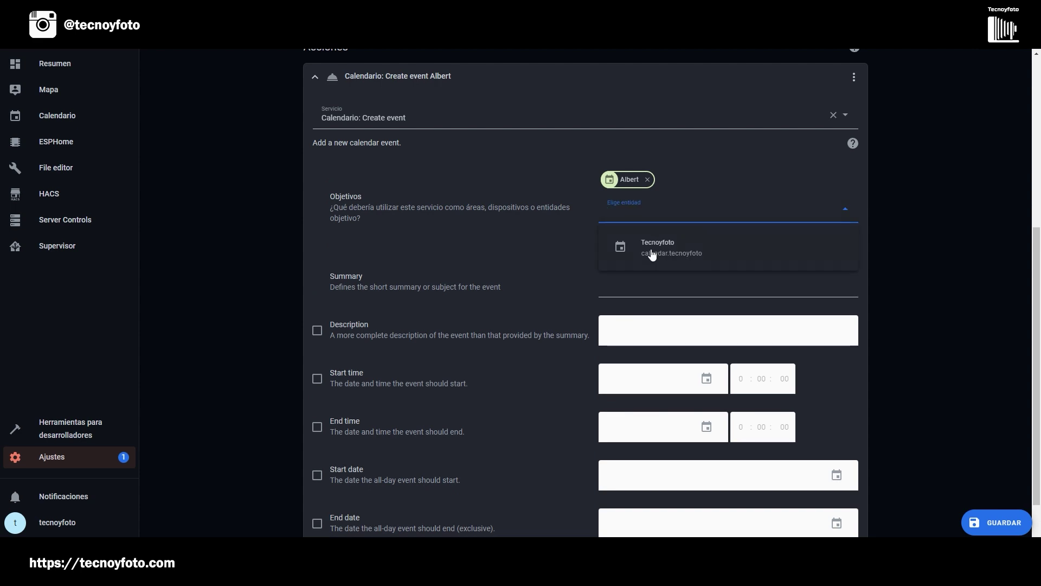
left_click(654, 251)
left_click(692, 258)
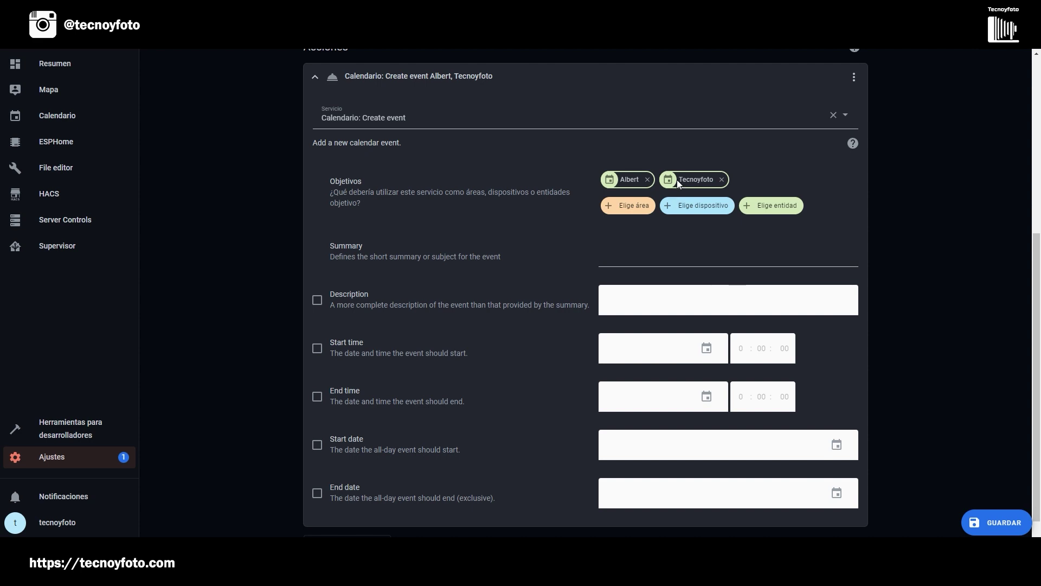
left_click(647, 180)
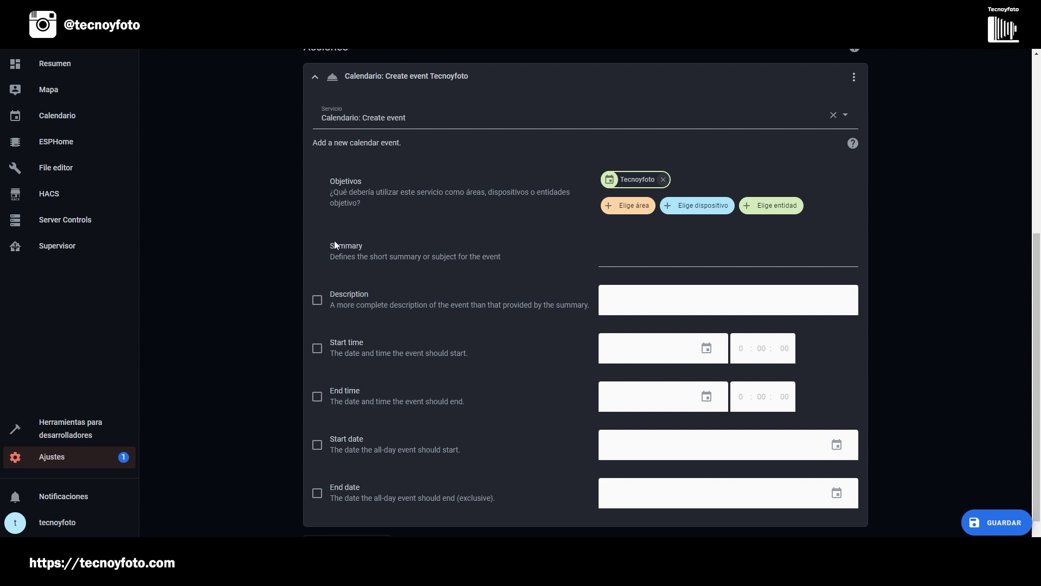
Step: Enter "Esto es el summary" as the event summary and enable the description with the text "Esto es la descripción del evento"
left_click(615, 259)
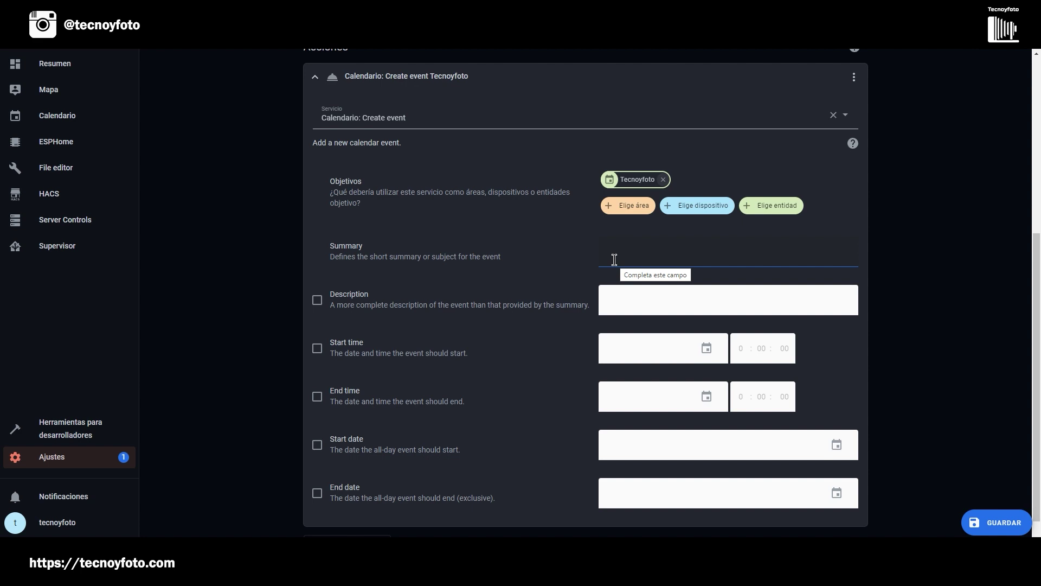
left_click(615, 259)
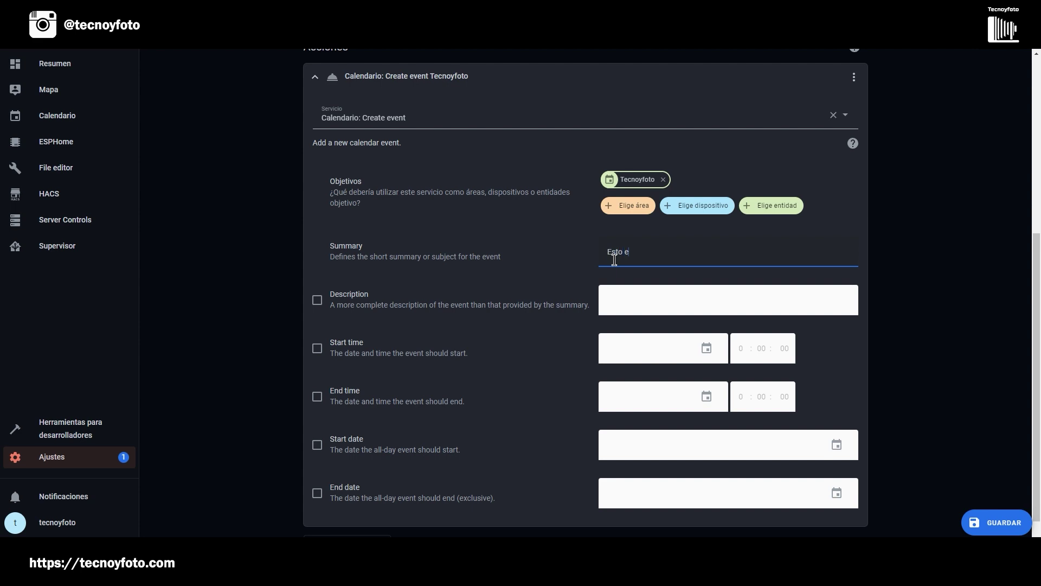
type("Esto es el summary")
left_click(318, 302)
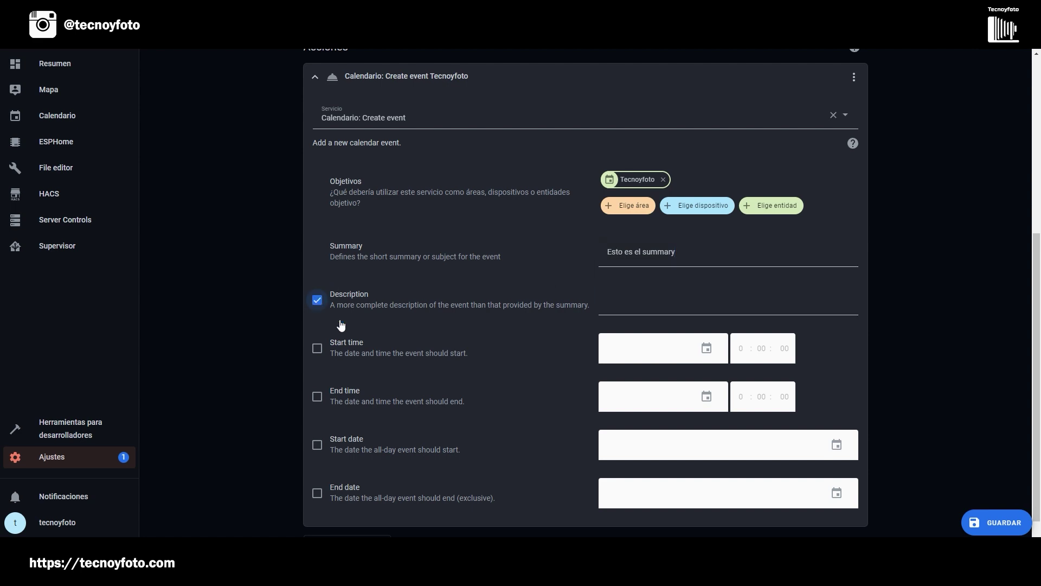
left_click(638, 305)
type("Esto es la descripción del evento")
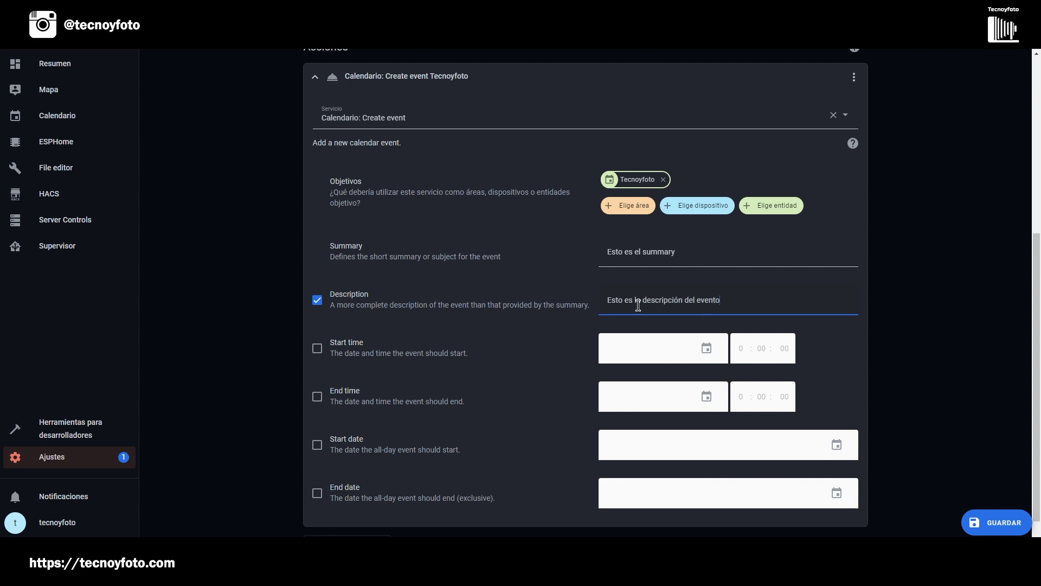
Step: Enable the all-day start date of the event and set it to 10/2/2023
scroll(638, 305, "down", 1)
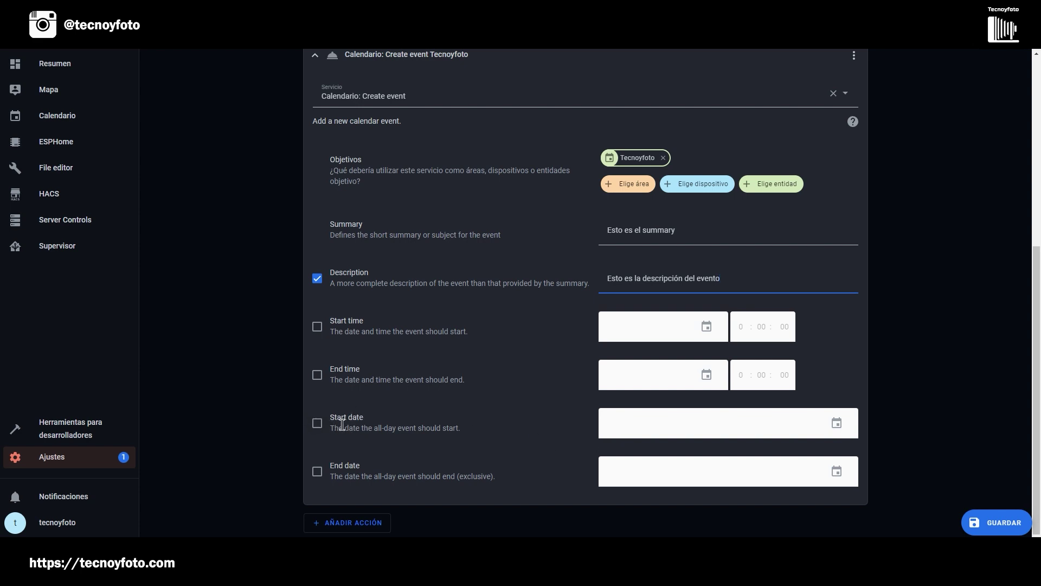
left_click(317, 424)
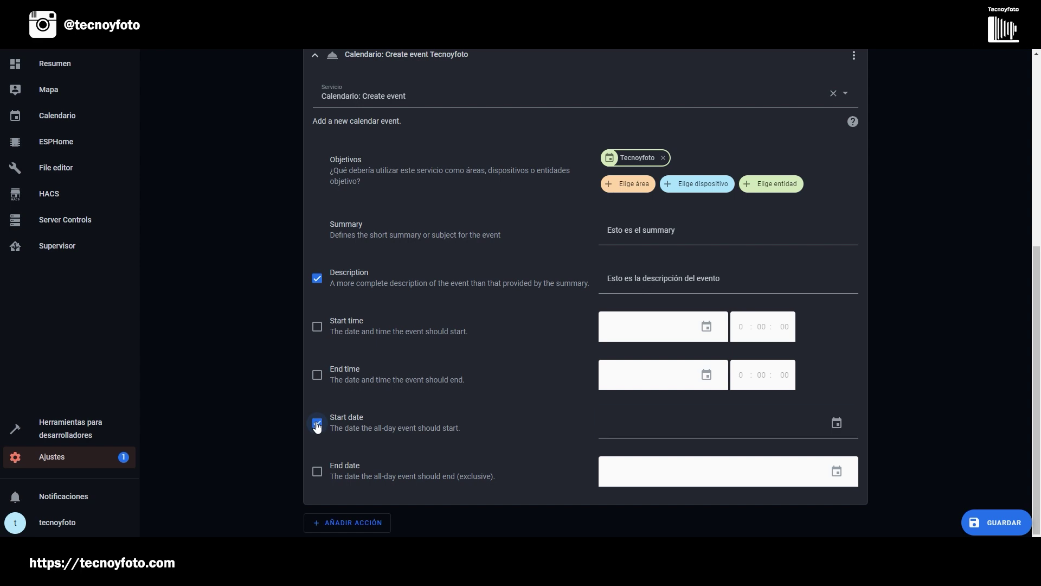
left_click(838, 424)
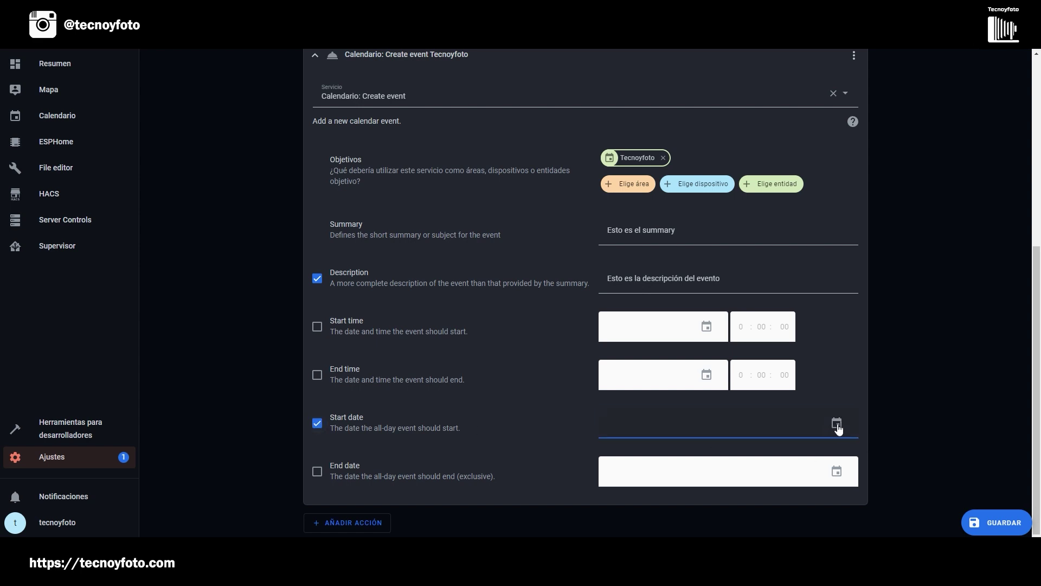
left_click(837, 425)
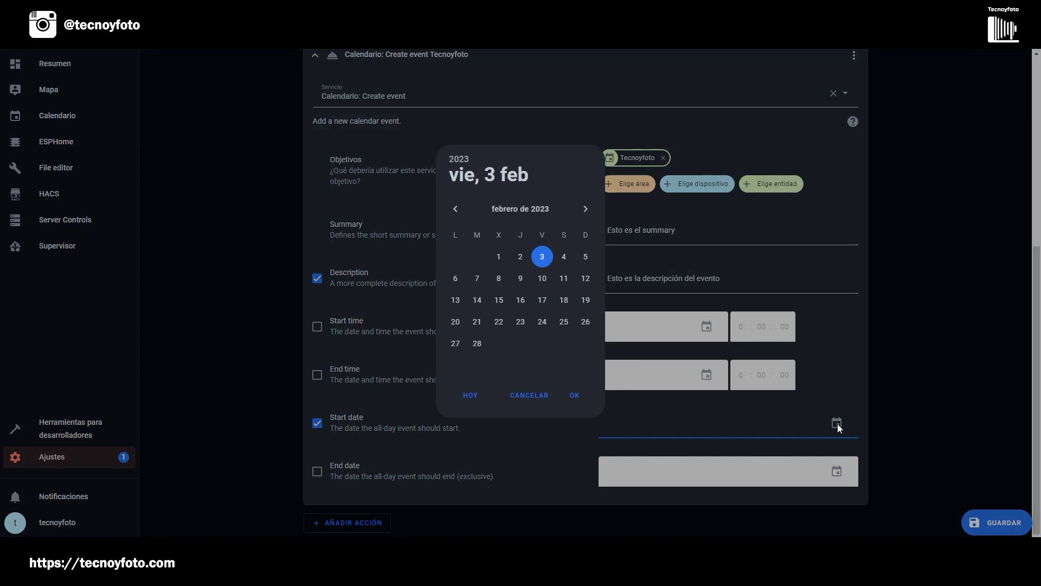
left_click(543, 285)
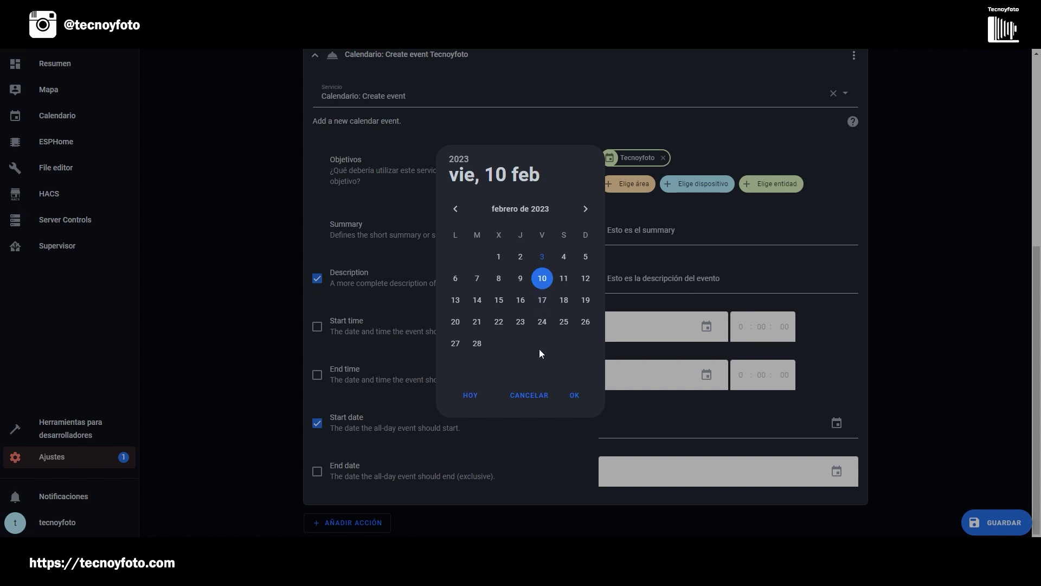
left_click(574, 395)
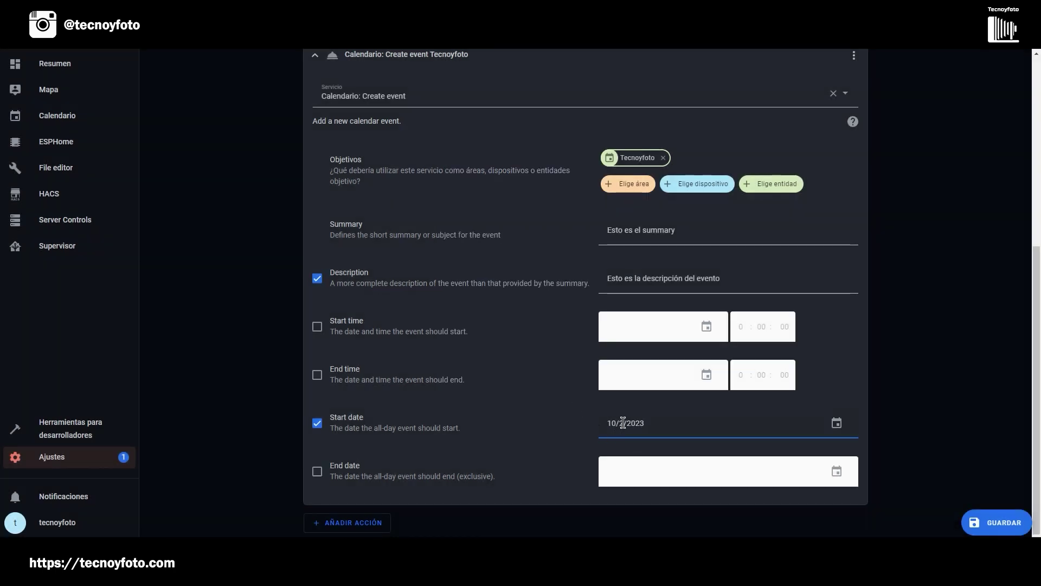
Step: Enable the all-day end date of the event and set it to 11/2/2023
left_click(316, 472)
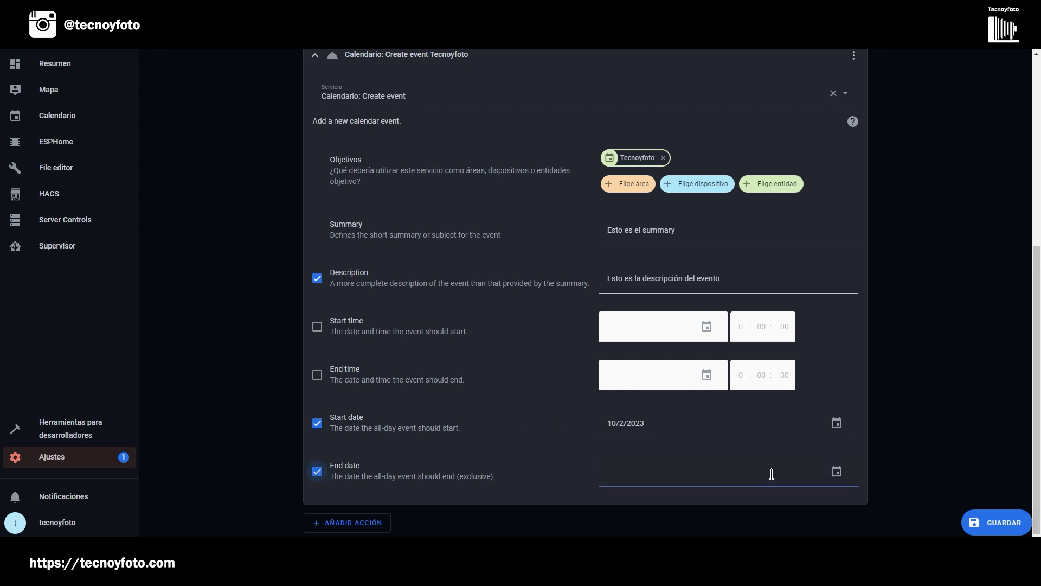
left_click(837, 471)
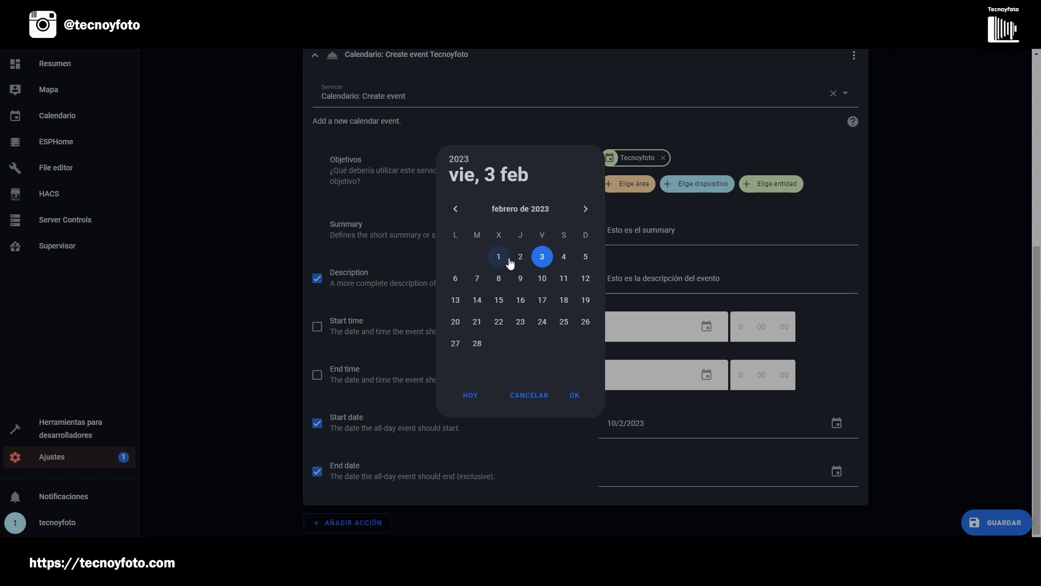
left_click(564, 279)
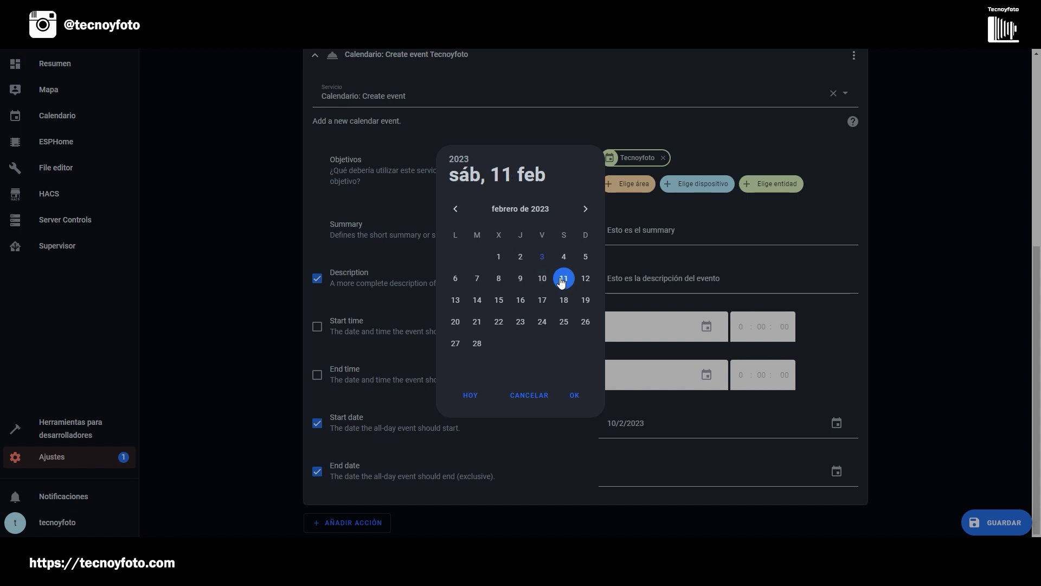
left_click(576, 396)
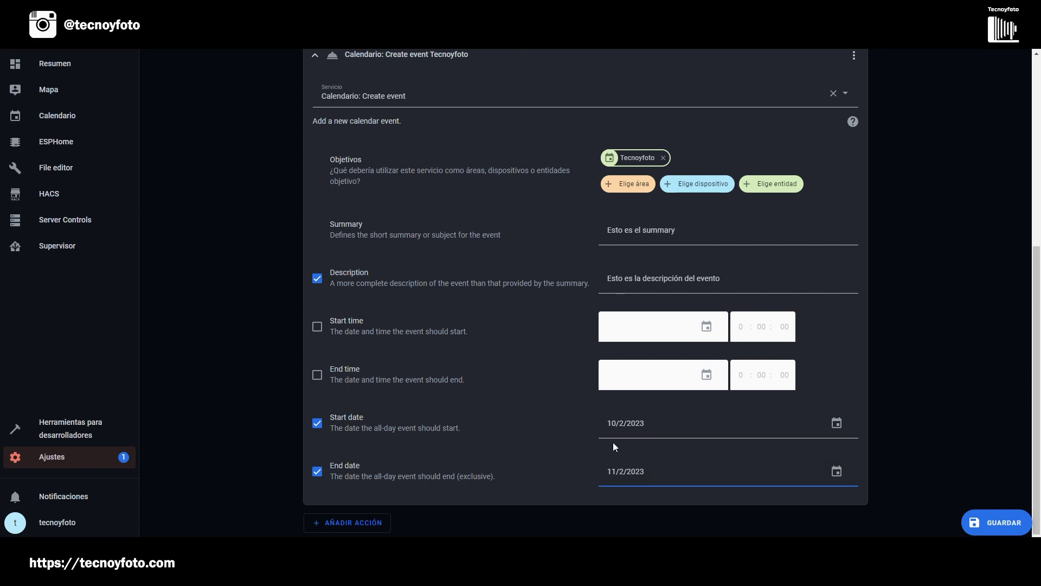
Step: Disable the all-day start date and end date of the event
left_click(317, 423)
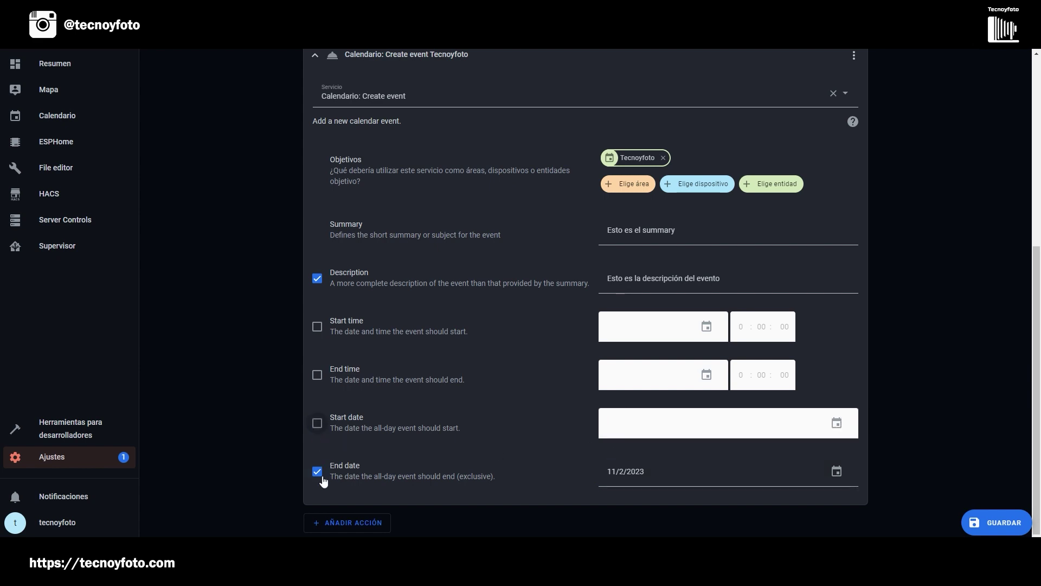
left_click(318, 471)
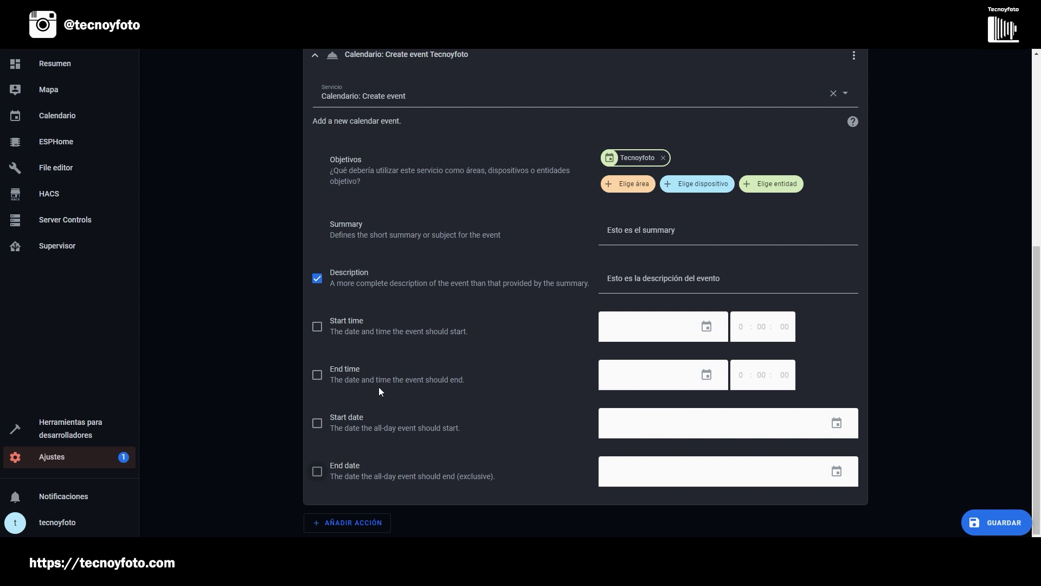
Step: Enable the event's start time and set it to 8/2/2023 at 13:00:00
left_click(318, 329)
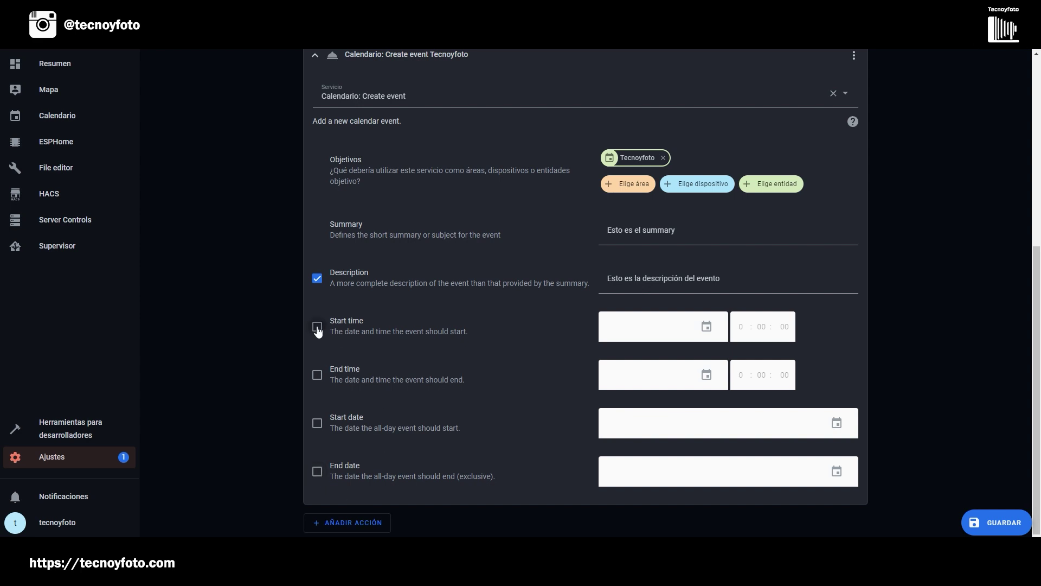
left_click(705, 327)
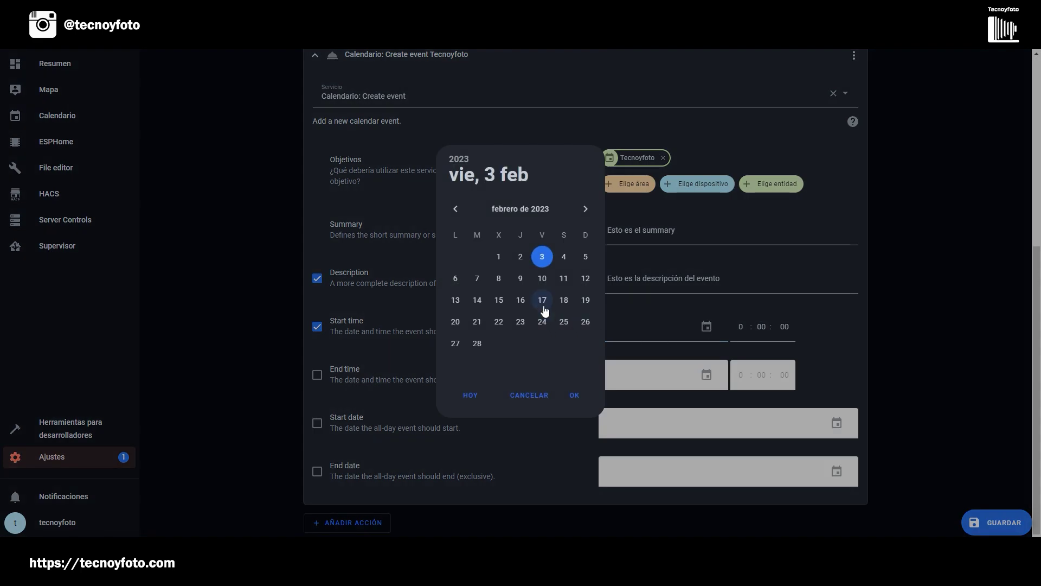
left_click(499, 281)
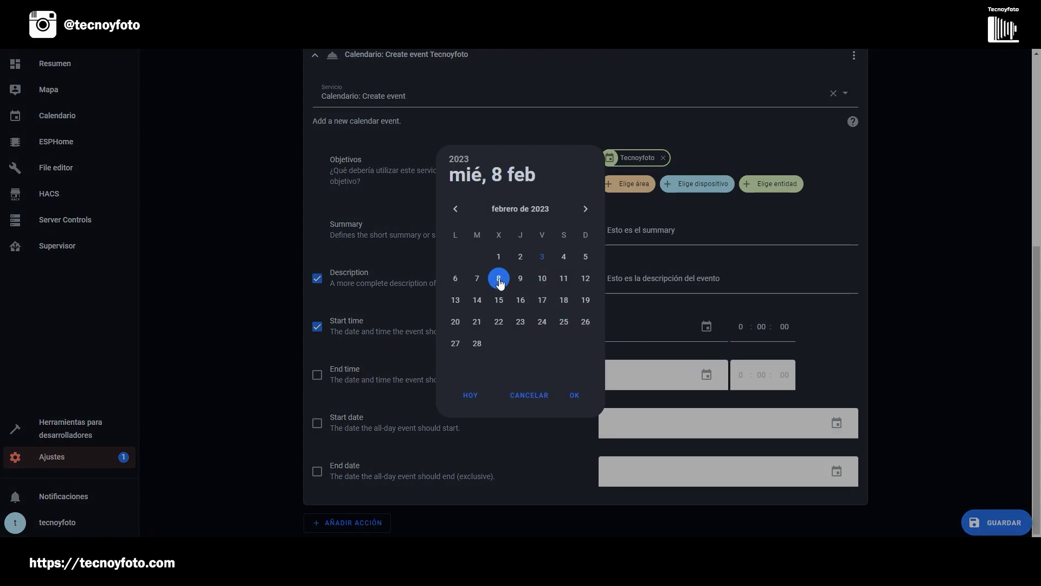
left_click(574, 395)
left_click(741, 327)
type("13")
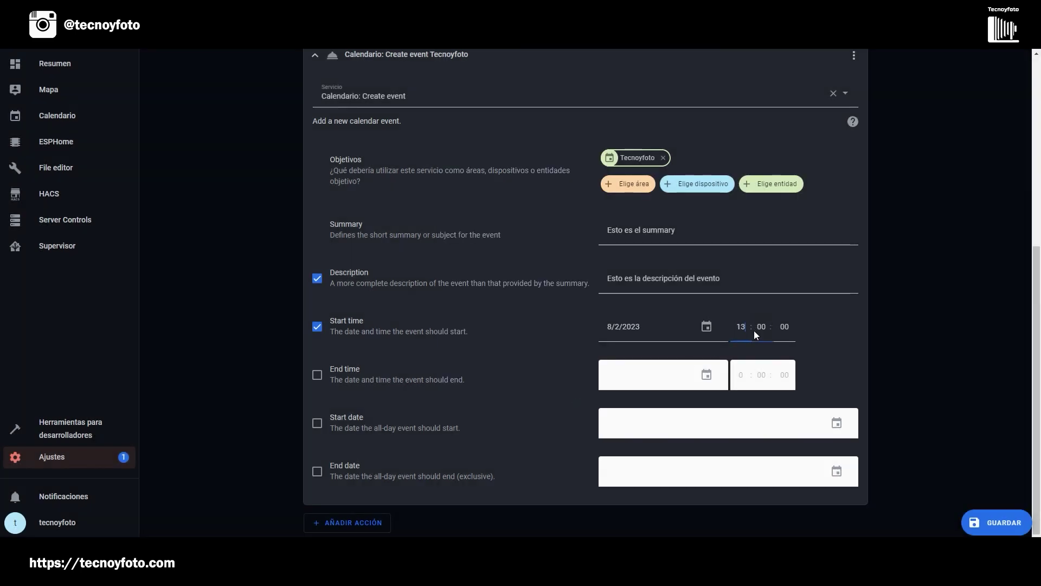
Step: Enable the event's end time and set it to 10/2/2023 at 20:00:00
left_click(318, 375)
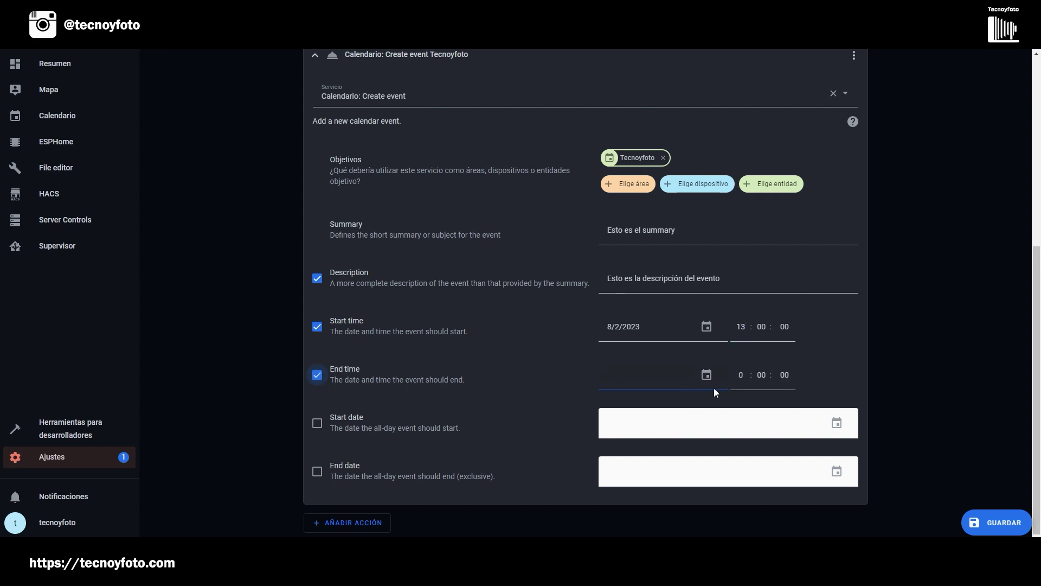
left_click(706, 375)
left_click(544, 282)
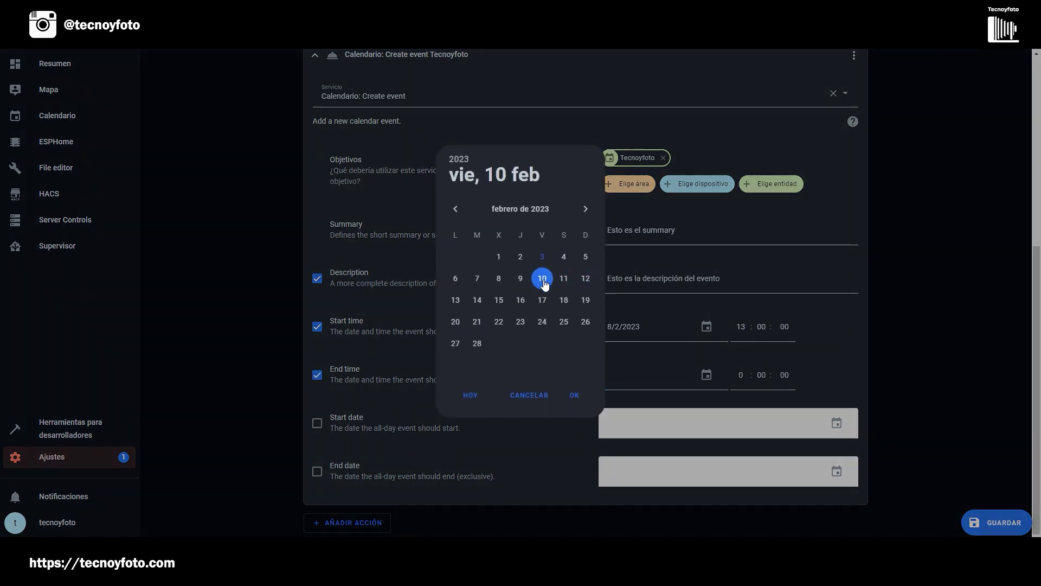
left_click(574, 396)
left_click(739, 375)
type("20")
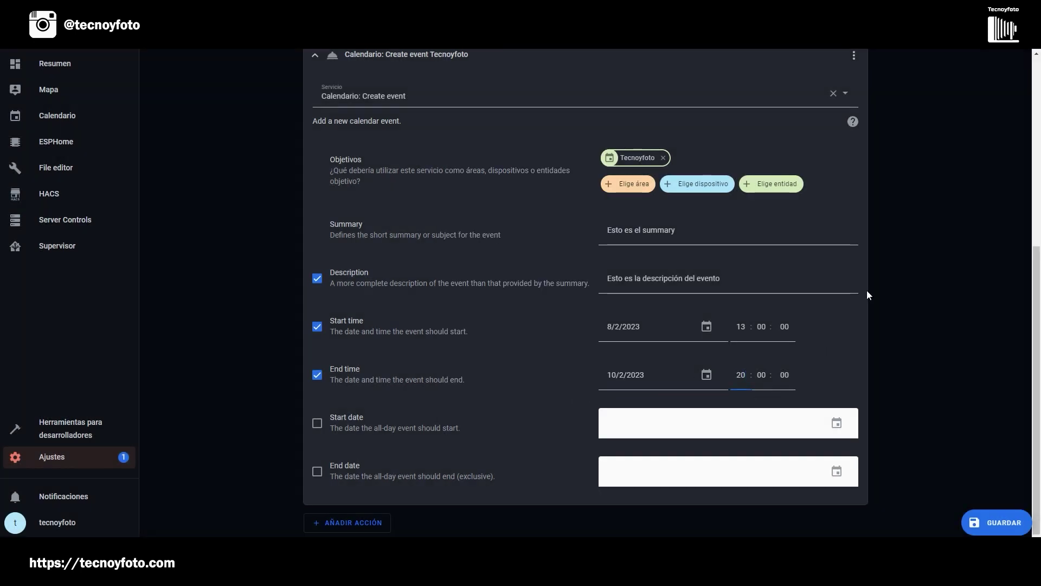
scroll(510, 259, "up", 6)
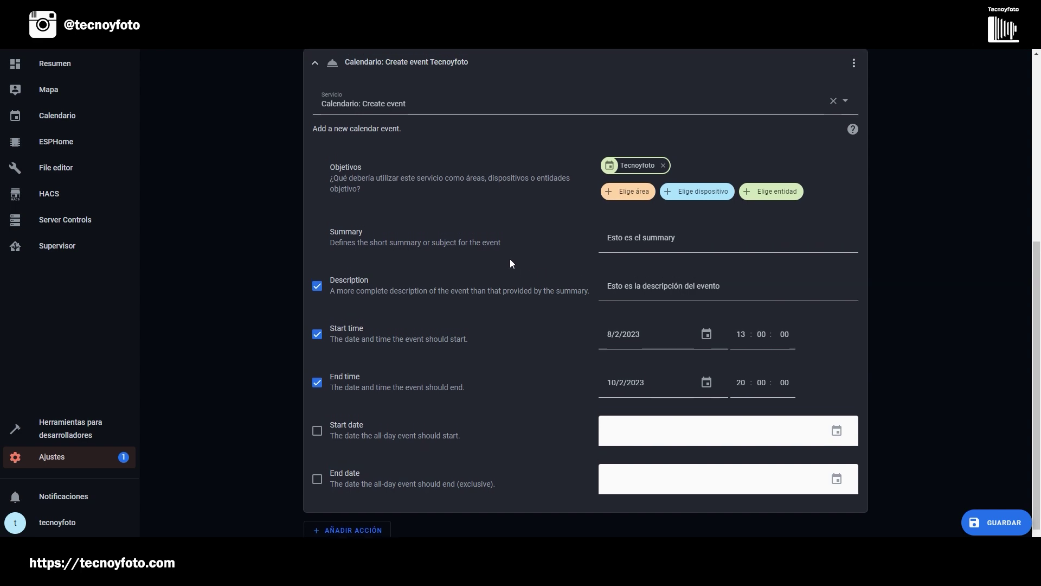
scroll(533, 321, "down", 6)
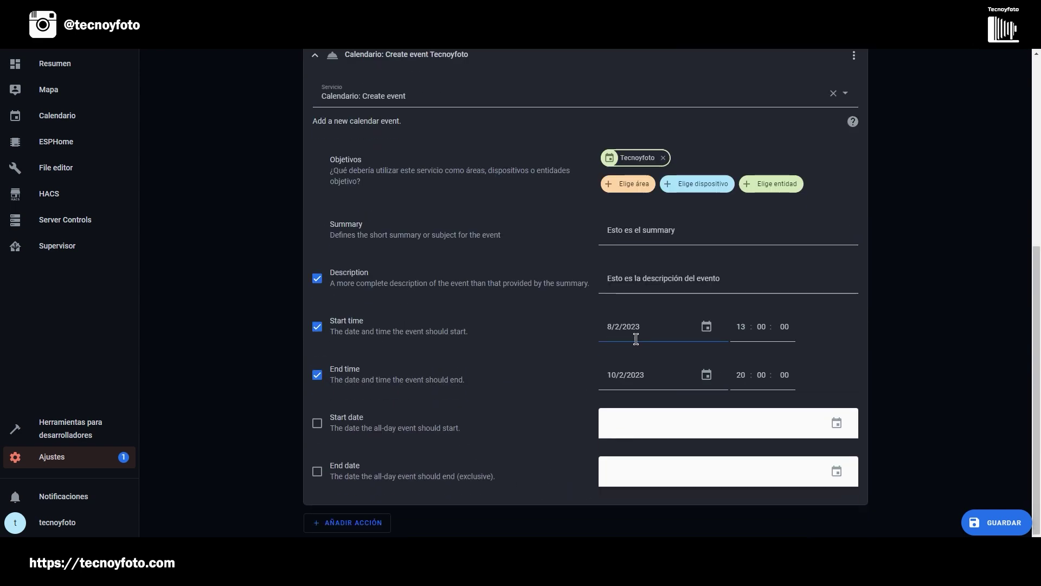
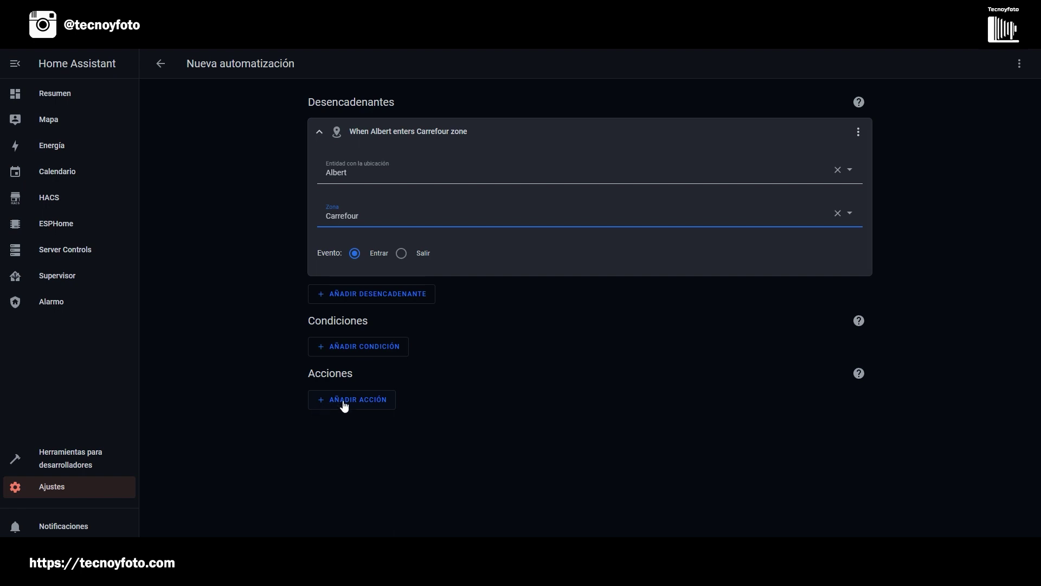
Step: Add a call-service action to the zone-triggered automation and set its service to Calendario: Create event
left_click(342, 407)
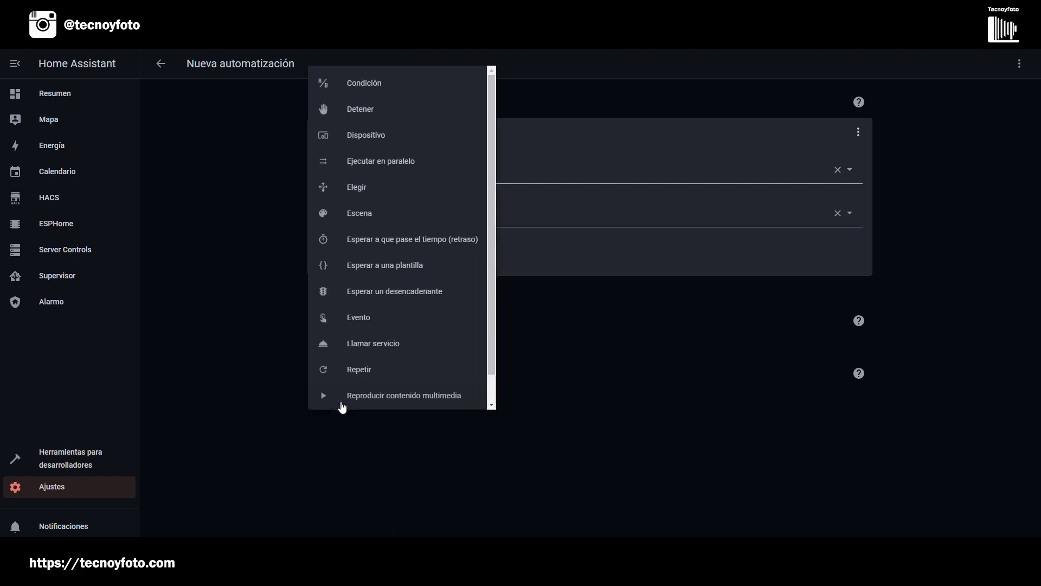
left_click(374, 345)
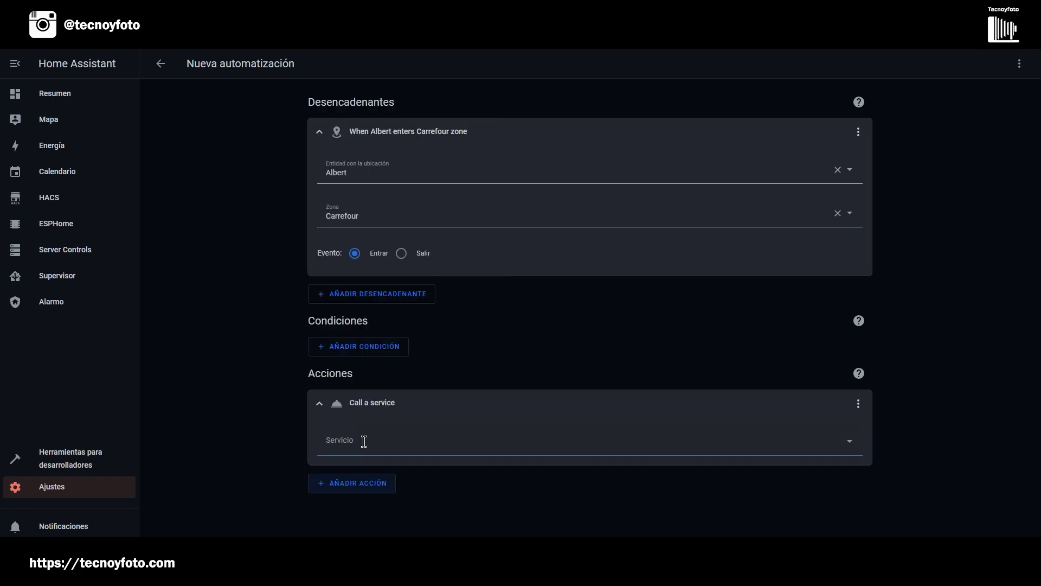
left_click(397, 444)
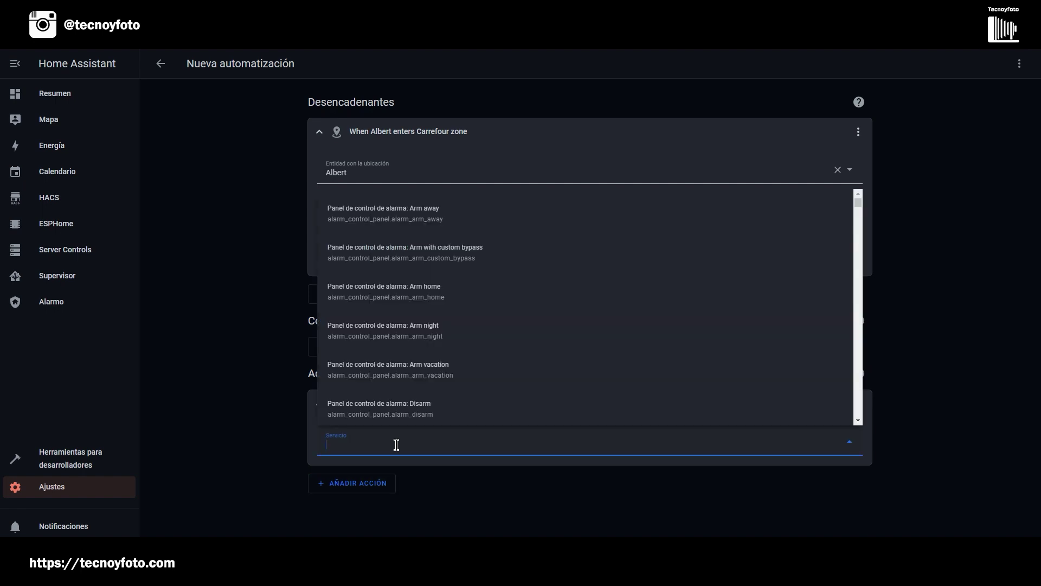
type("event")
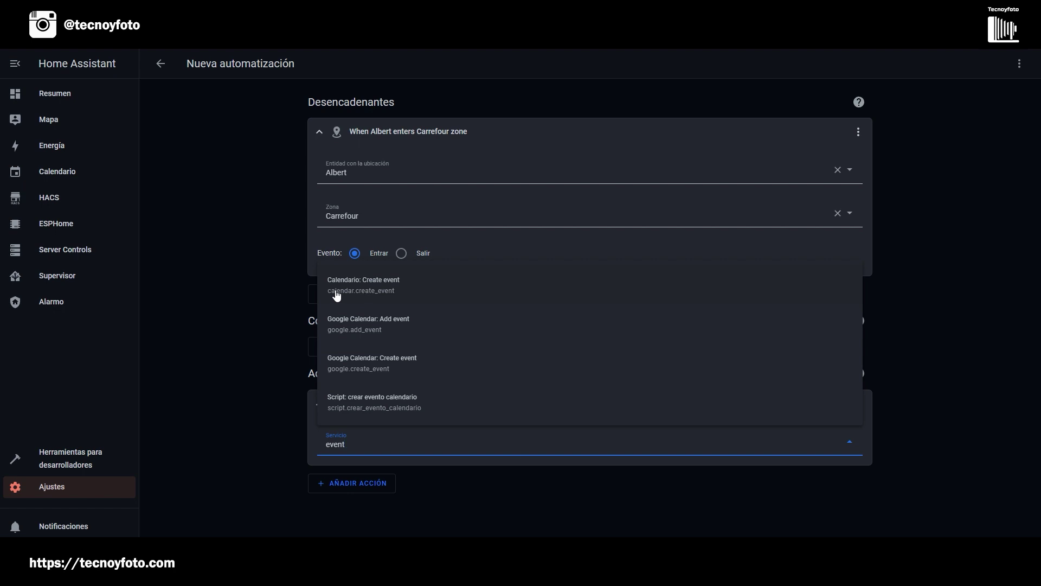
left_click(384, 294)
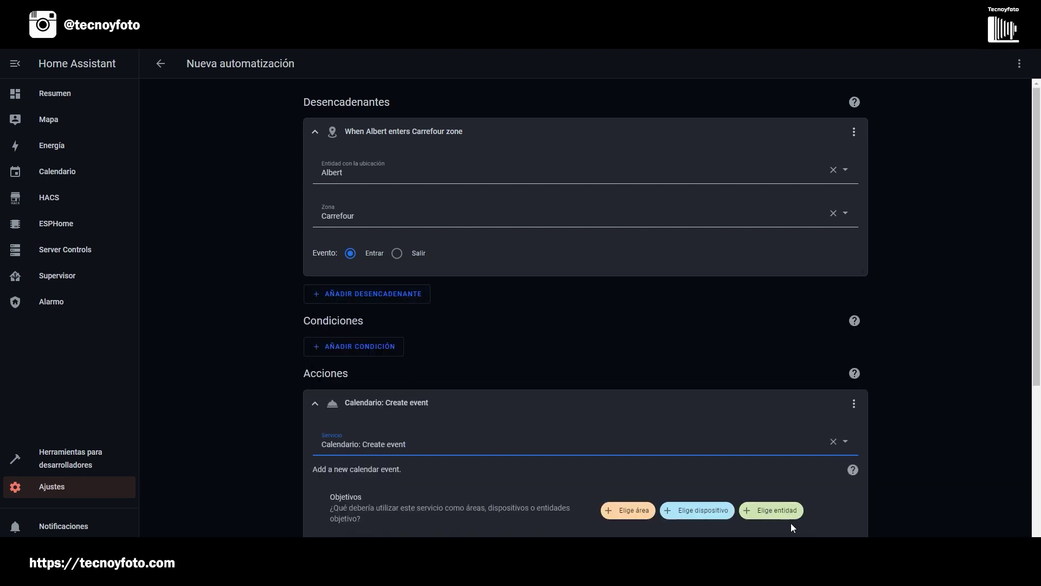
Step: Target the personal calendar entity and set the event summary to "Entro a Carrefour"
left_click(791, 524)
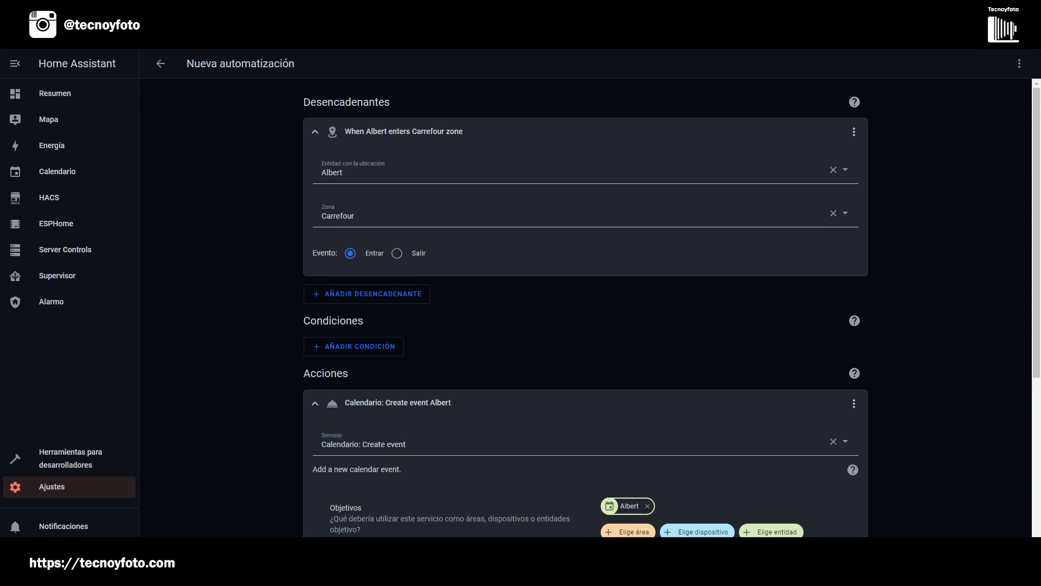
scroll(594, 465, "down", 4)
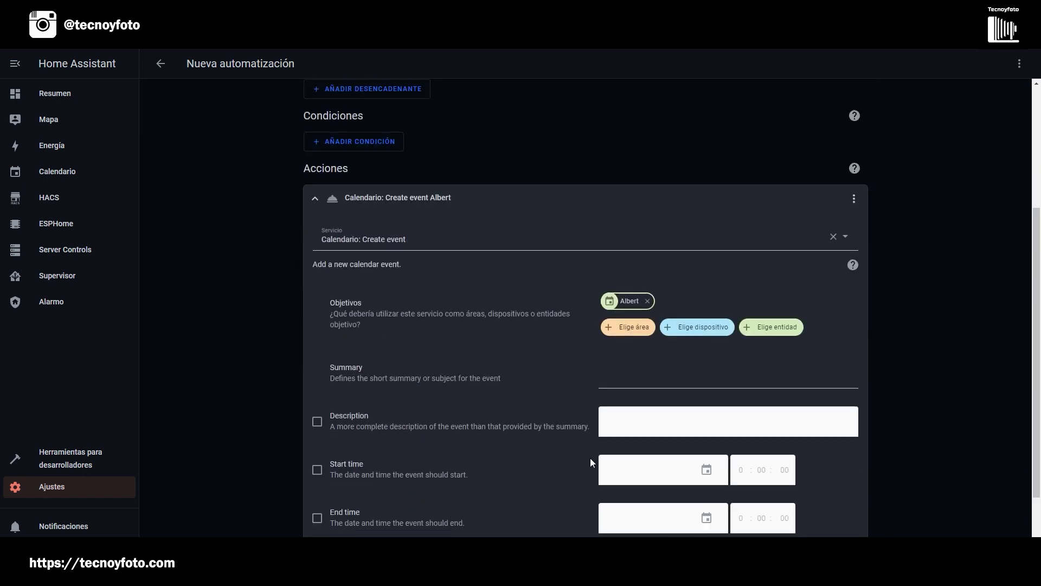
left_click(628, 352)
scroll(630, 358, "down", 2)
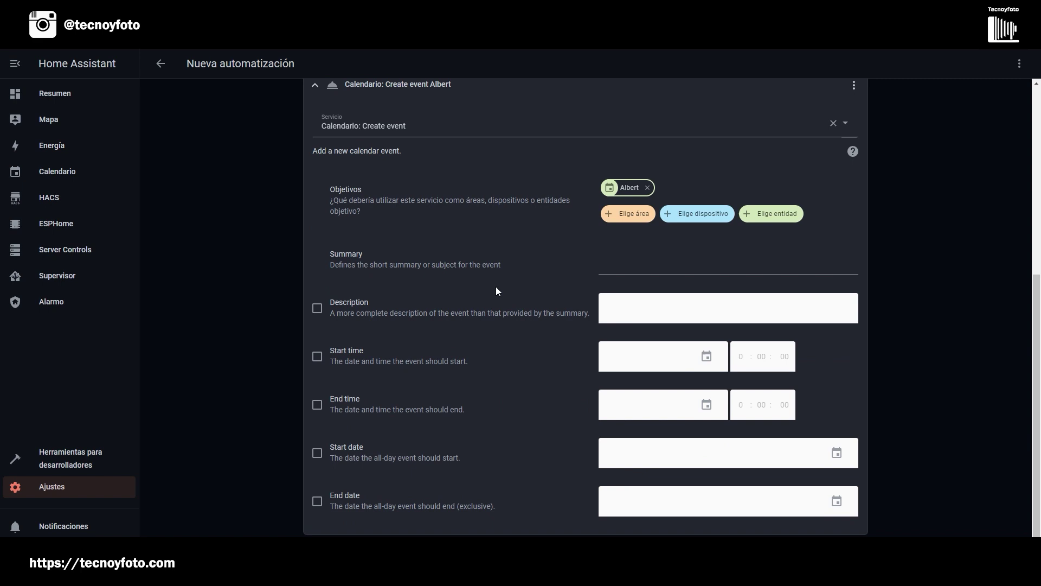
left_click(638, 268)
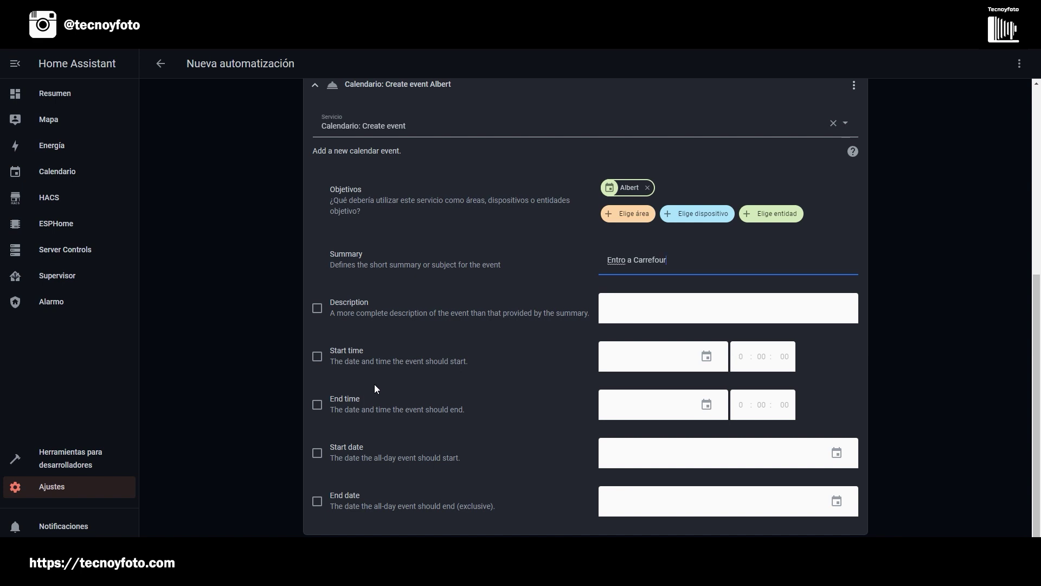
Step: Enable the event's start time and set its date to 17/2/2023
left_click(316, 358)
left_click(709, 355)
left_click(542, 331)
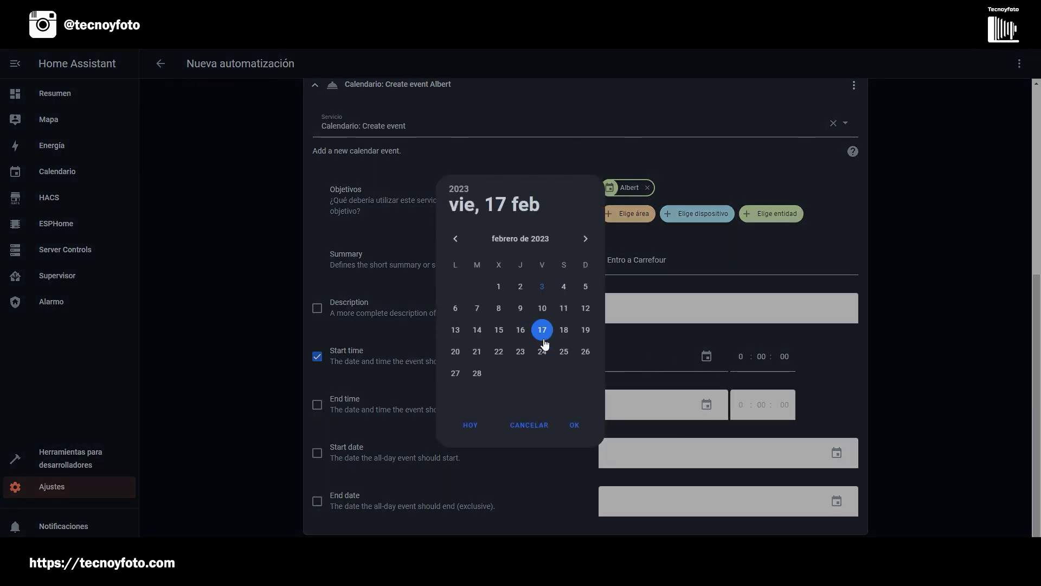
left_click(574, 426)
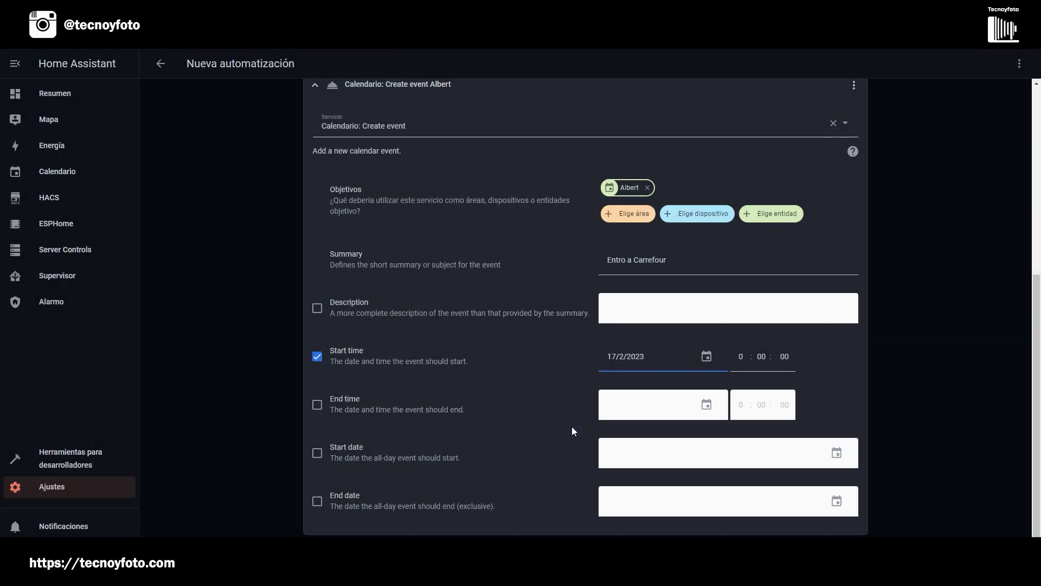
Step: Enable the event's end time and set its date to 18/2/2023
left_click(317, 405)
left_click(708, 408)
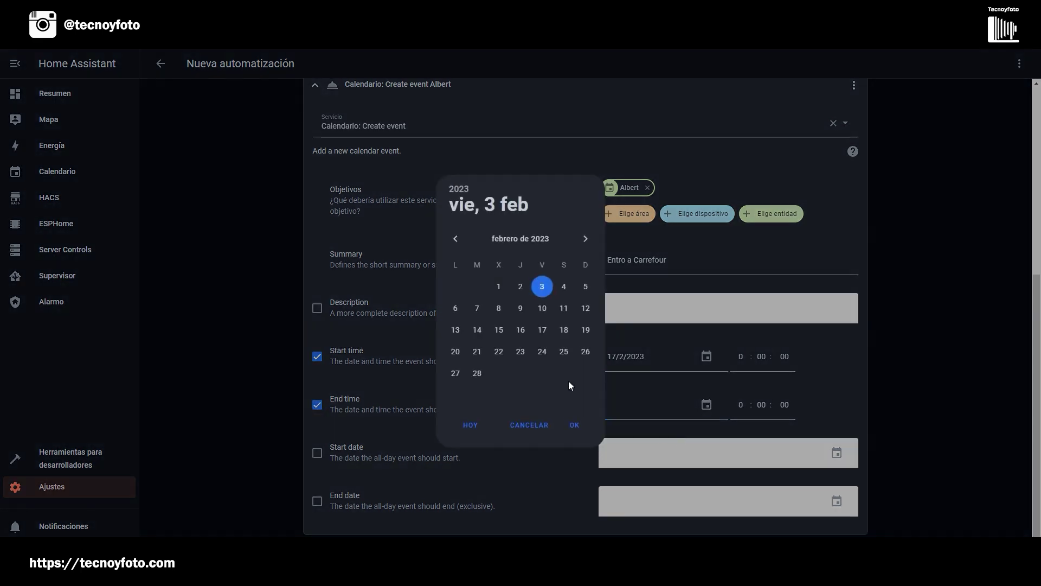
left_click(564, 330)
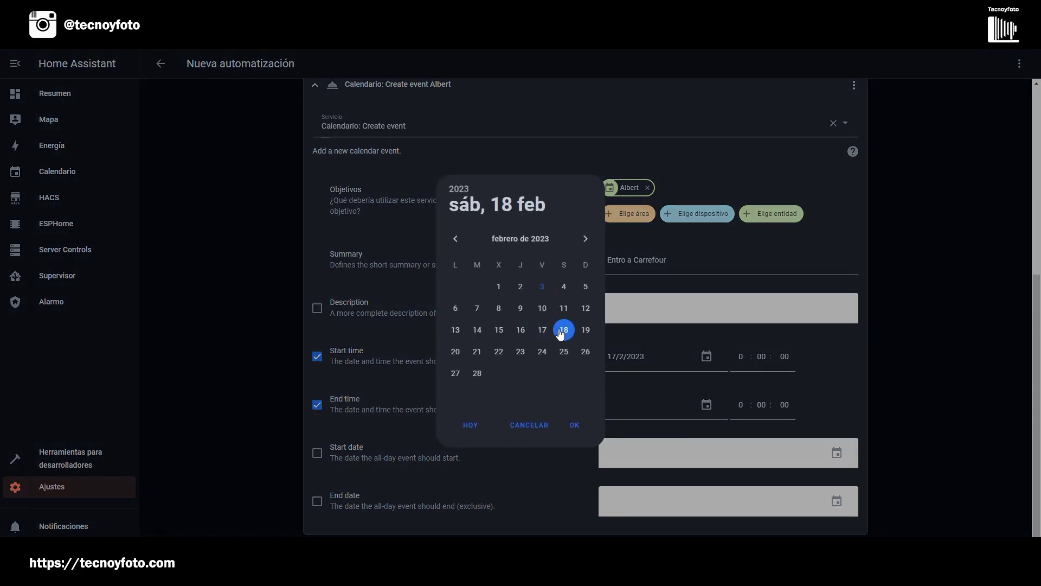
left_click(575, 426)
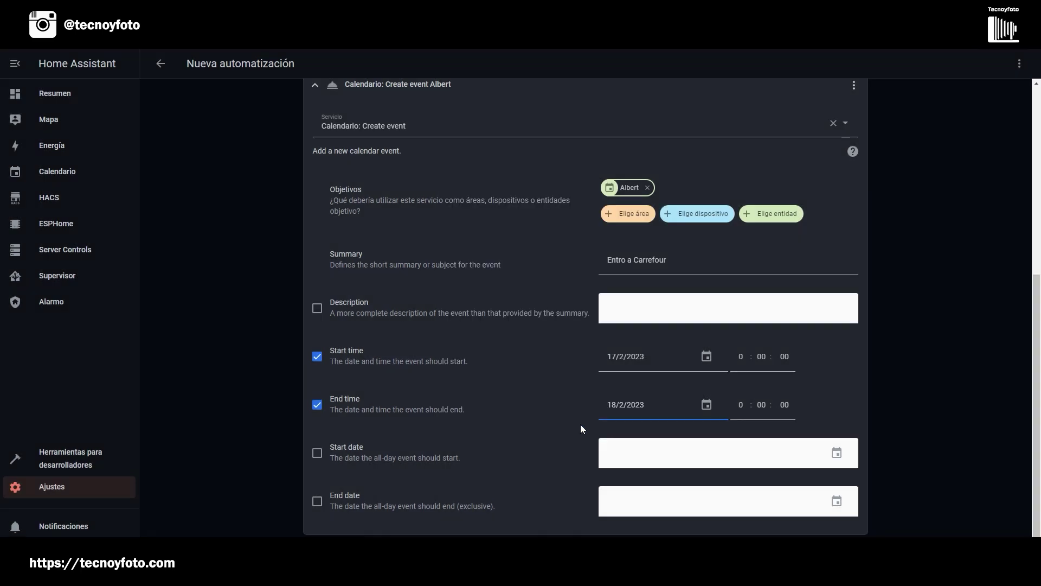
Step: Switch the calendar create-event action to YAML editing
scroll(841, 349, "up", 2)
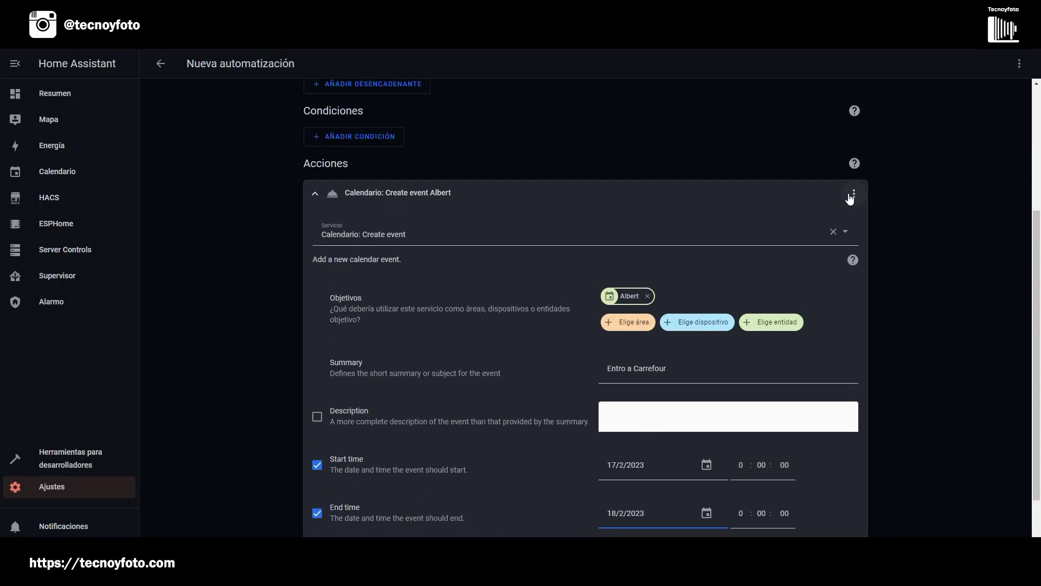
left_click(854, 196)
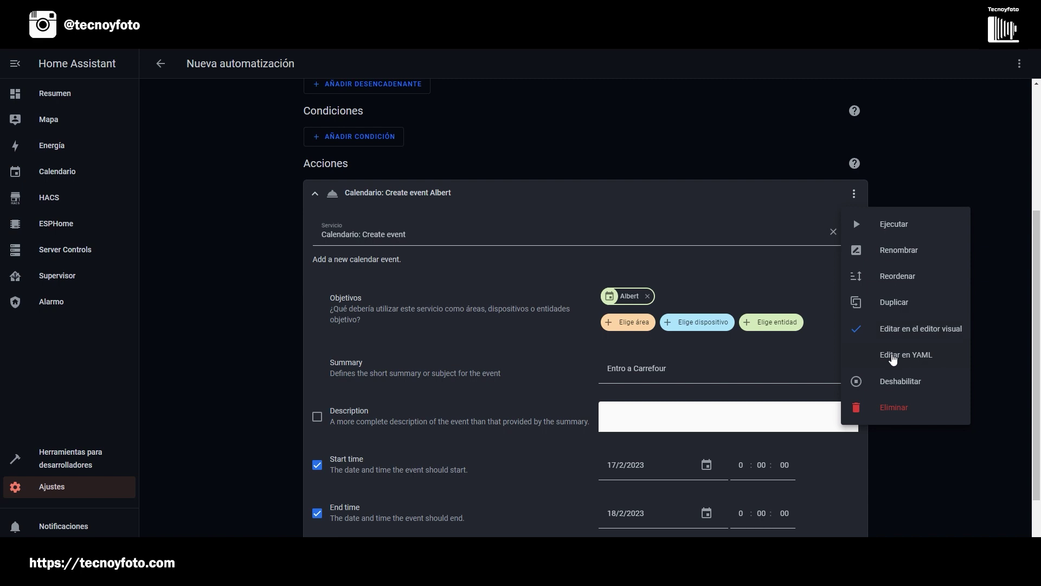
left_click(911, 357)
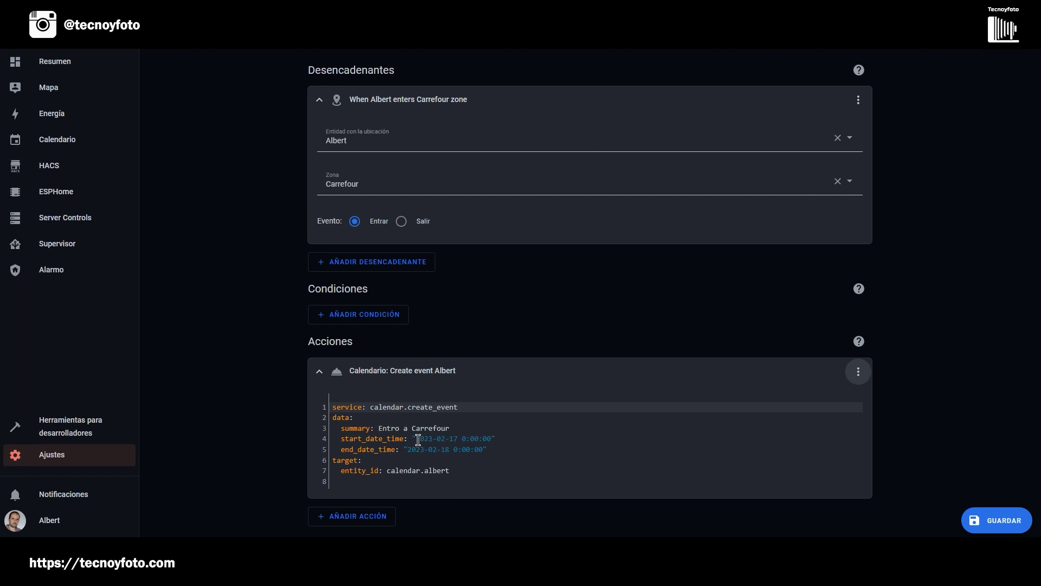
Step: Replace both the start_date_time and end_date_time values in the action's YAML with "{{ now() }}"
left_click_drag(413, 438, 497, 441)
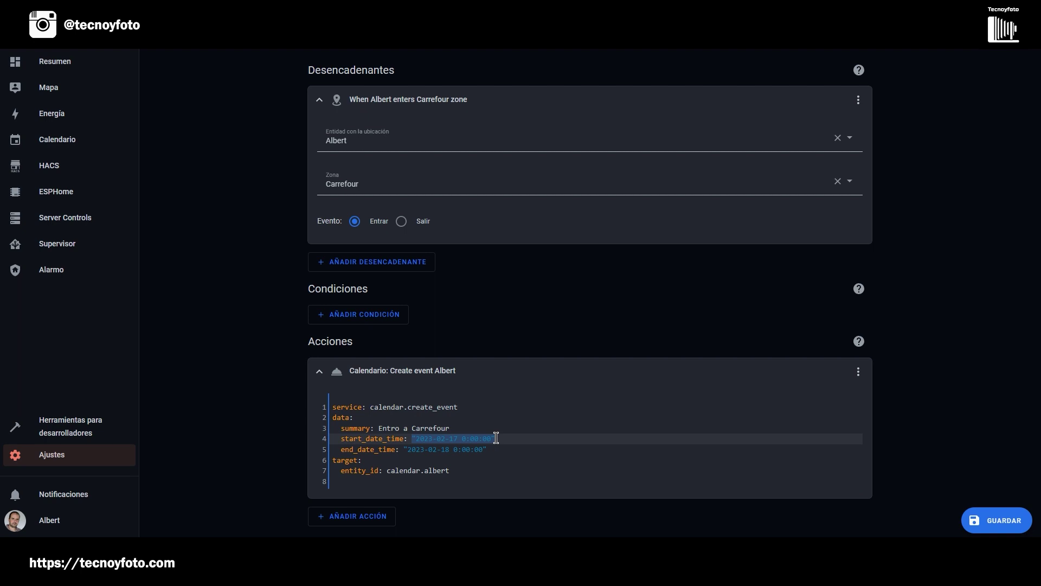
key("BackSpace")
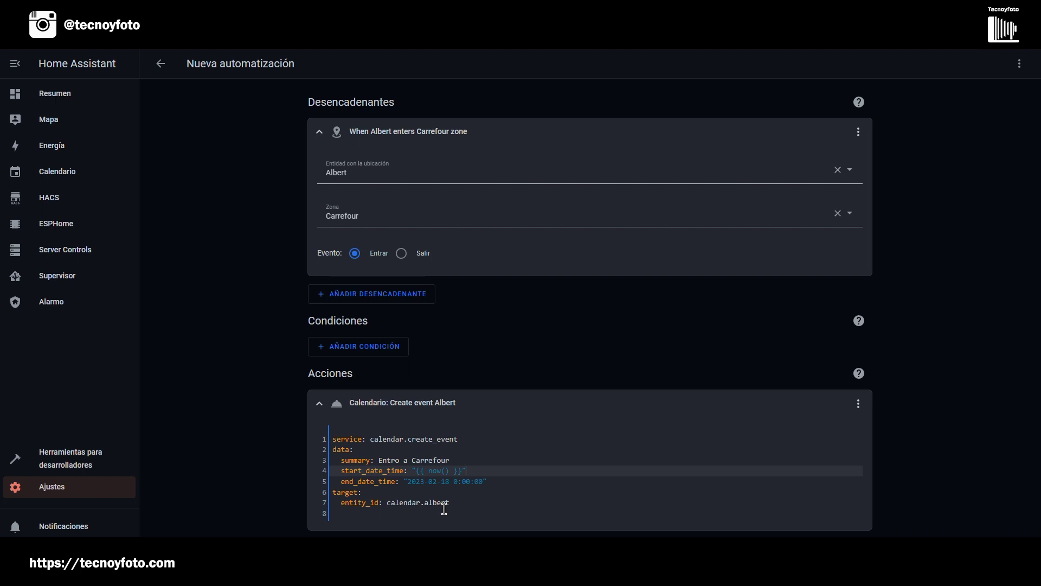
left_click_drag(403, 482, 491, 485)
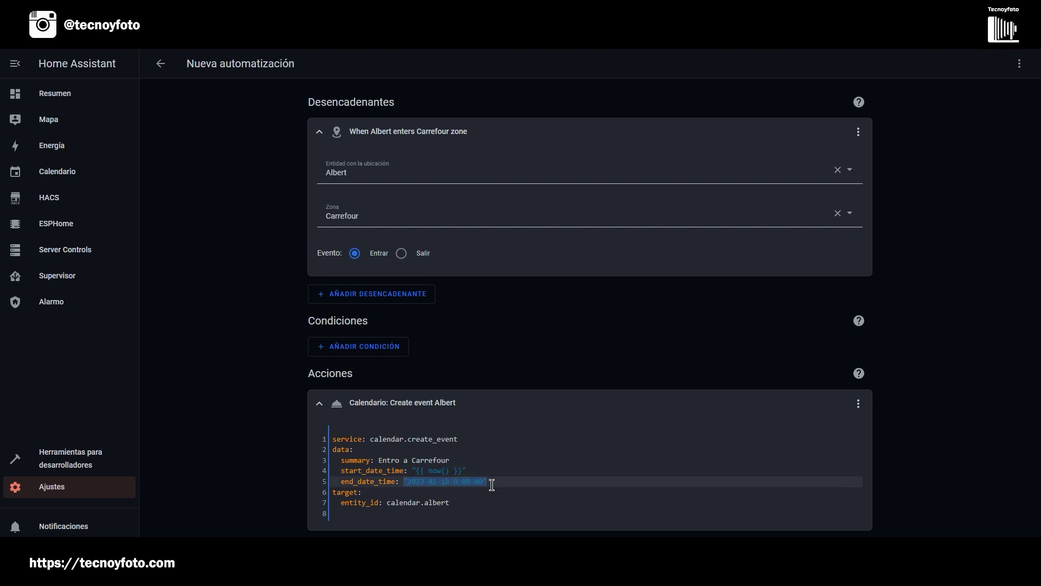
type("\"{{ now() }}\"")
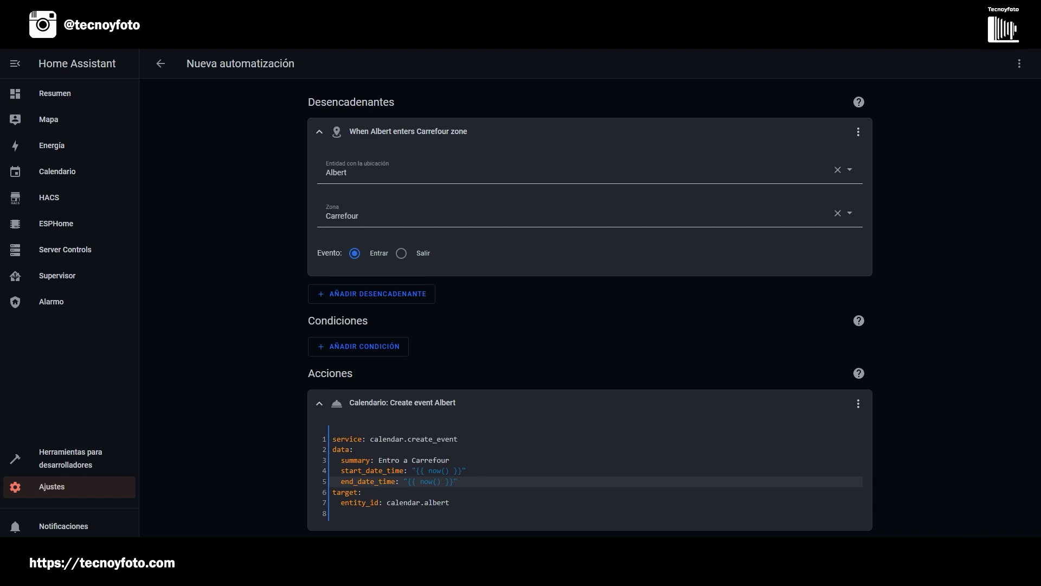
Step: Save the automation under the name "crear evento video"
key("ctrl+s")
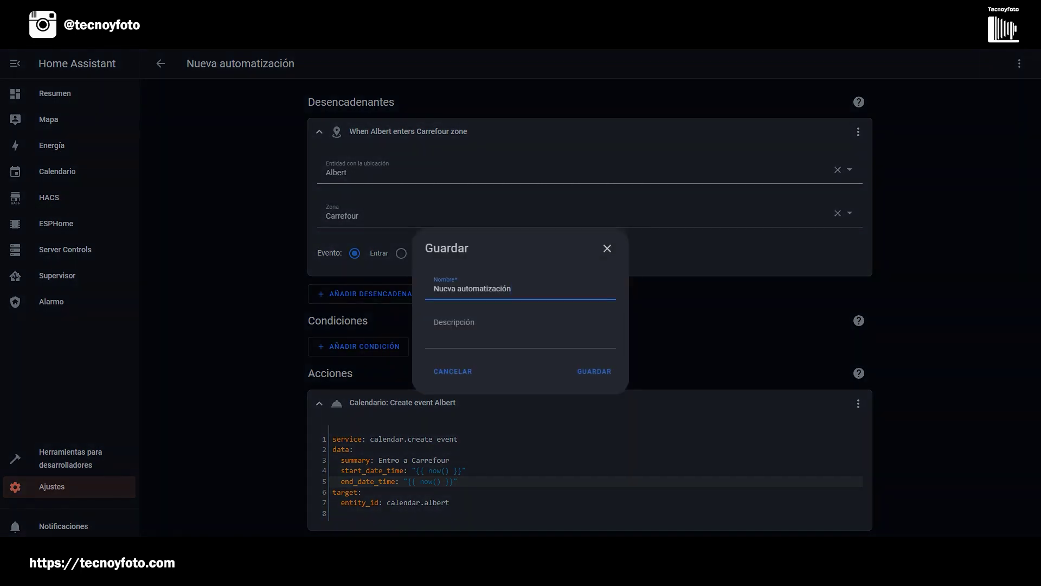
left_click_drag(524, 288, 367, 277)
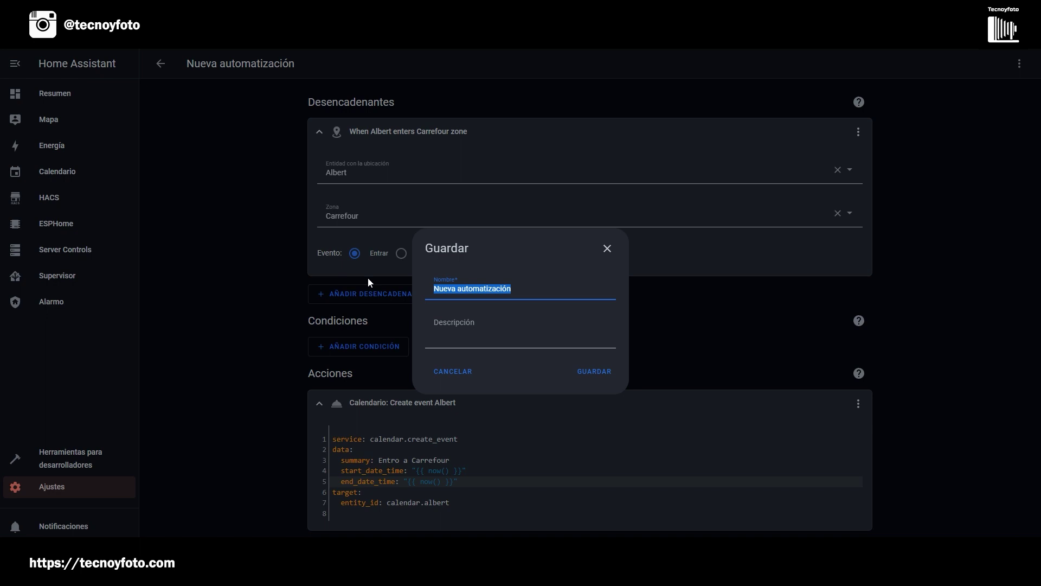
type("crear evento")
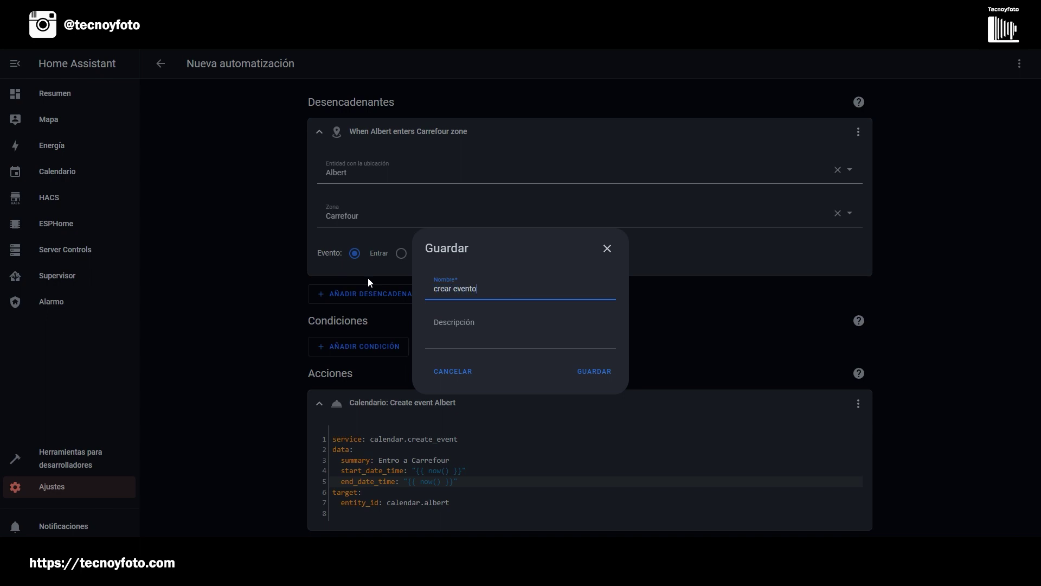
type(" video")
left_click(596, 372)
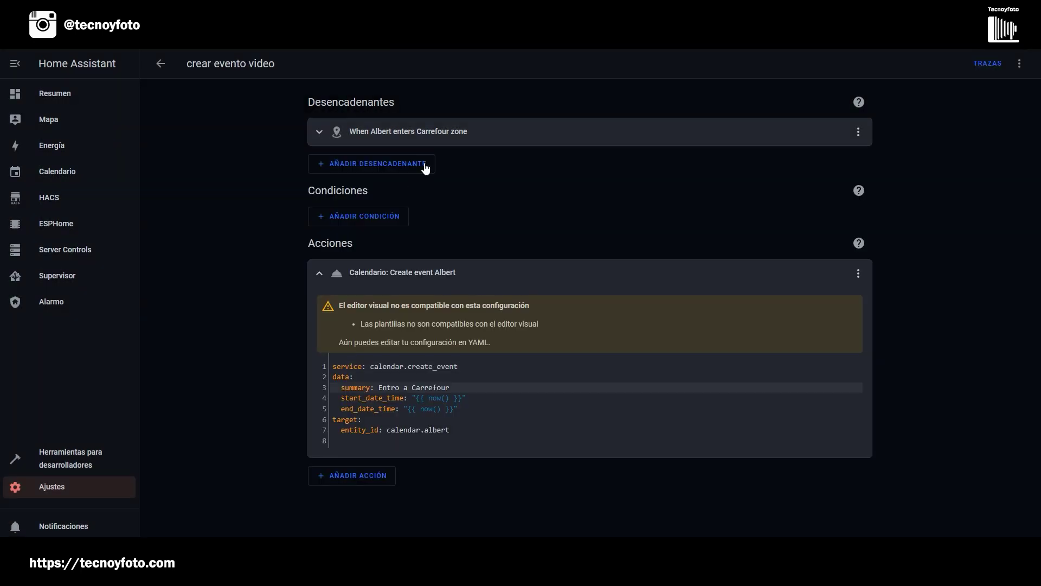
Step: Run the automation manually and open 3 February 2023 in the calendar to check the created event
left_click(1021, 65)
left_click(955, 122)
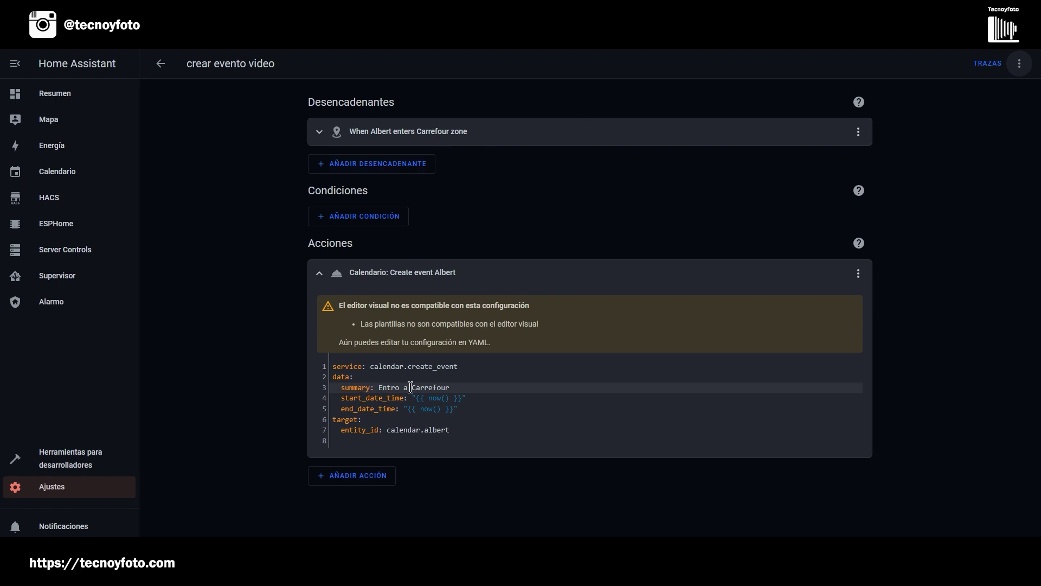
left_click(55, 173)
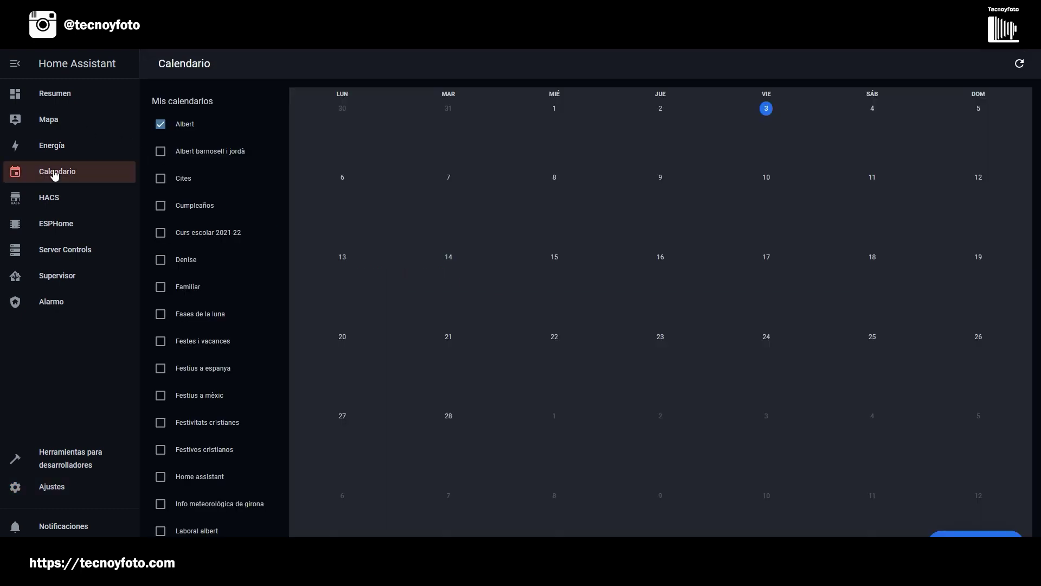
left_click(774, 137)
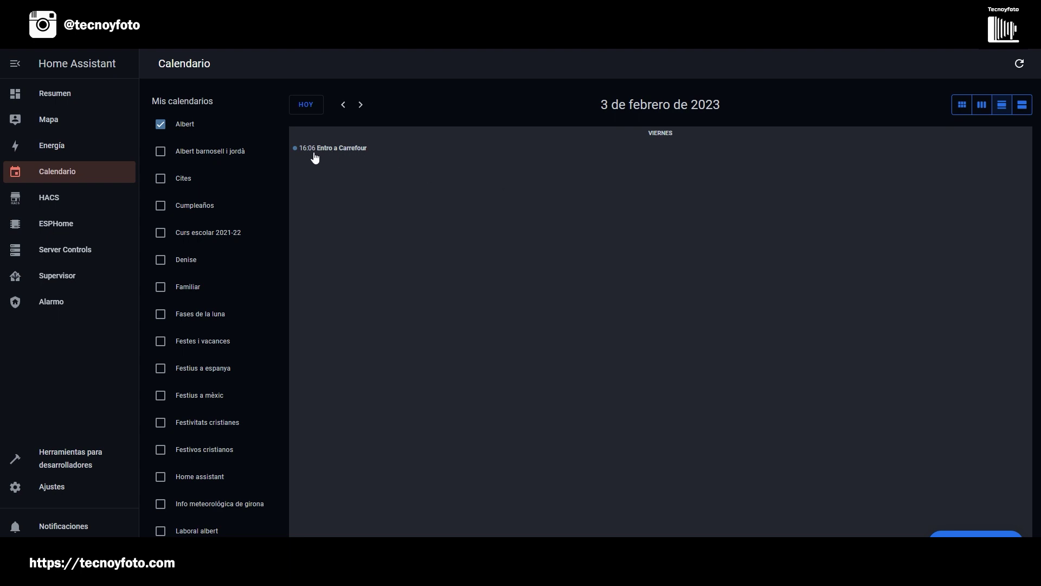
Step: Change end_date_time in the saved automation's action to "{{ (now() + timedelta(hours=1)) }}" and save the automation
left_click(52, 96)
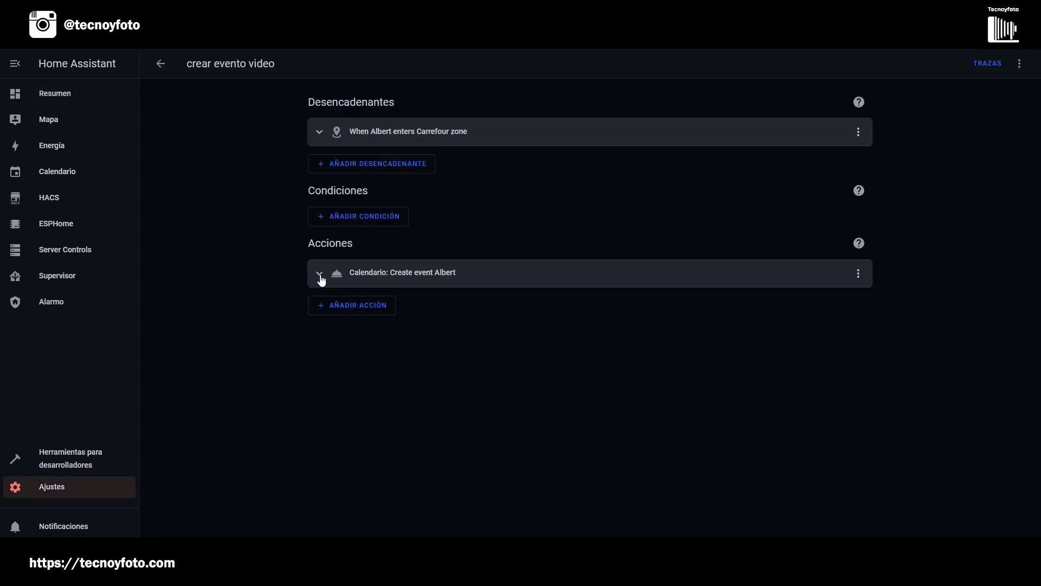
left_click(319, 276)
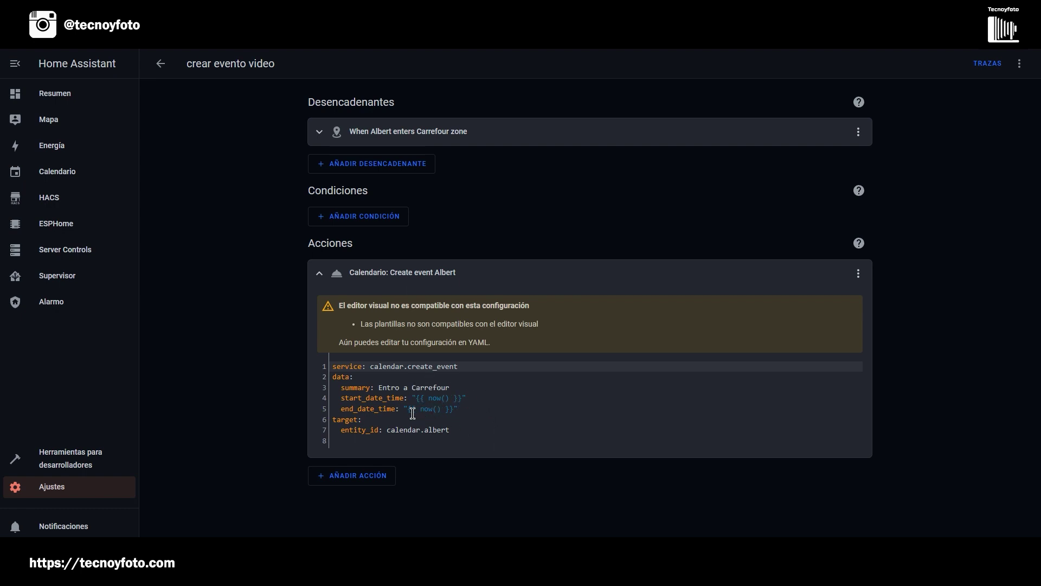
left_click_drag(405, 409, 464, 411)
type("\"{{ (now() + timedelta(hours=1)) }}\"")
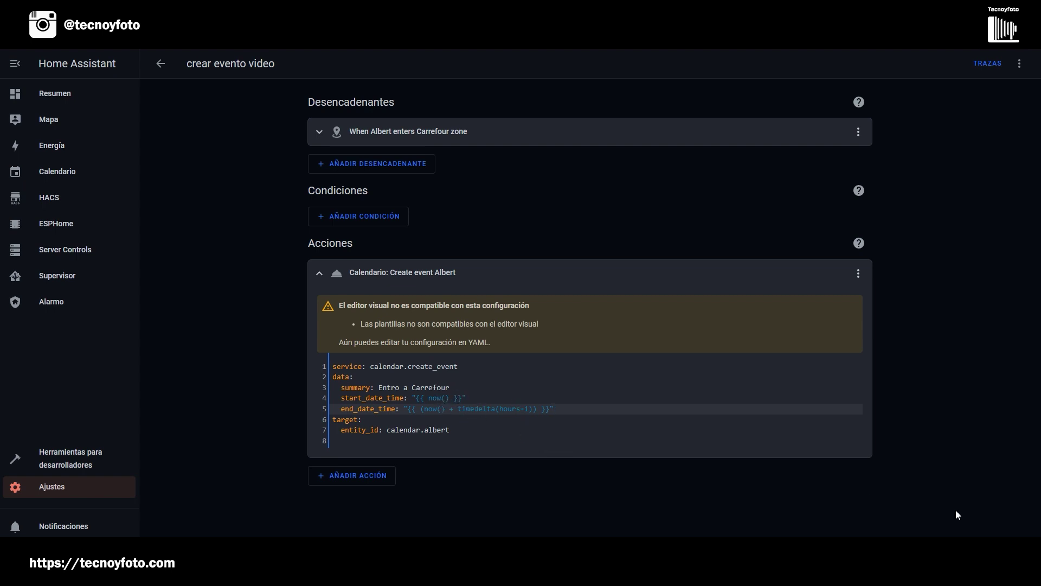
left_click(1005, 524)
Step: Open the quick command list and search it for "rec"
type("c")
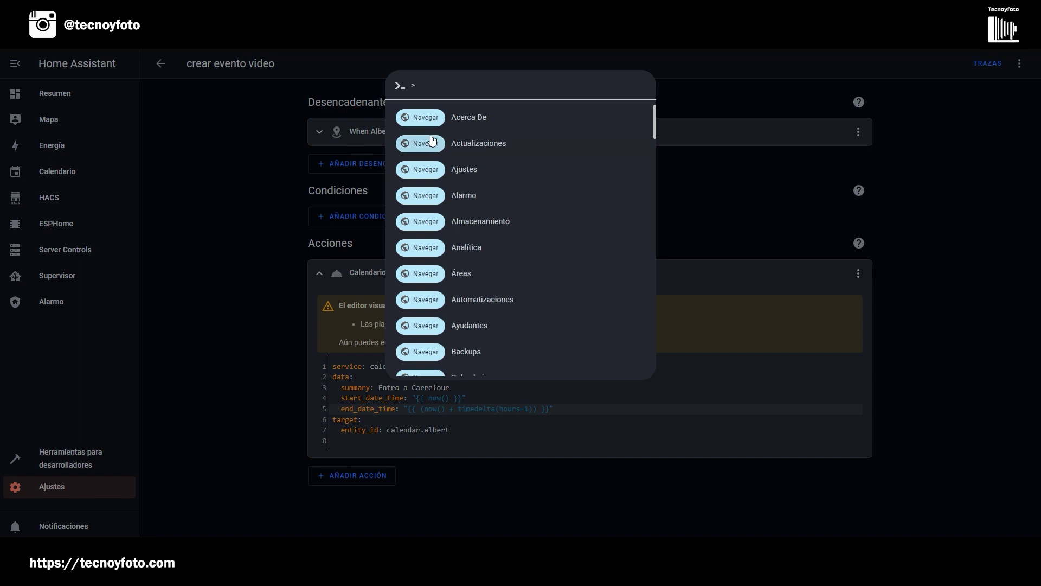
type("rec")
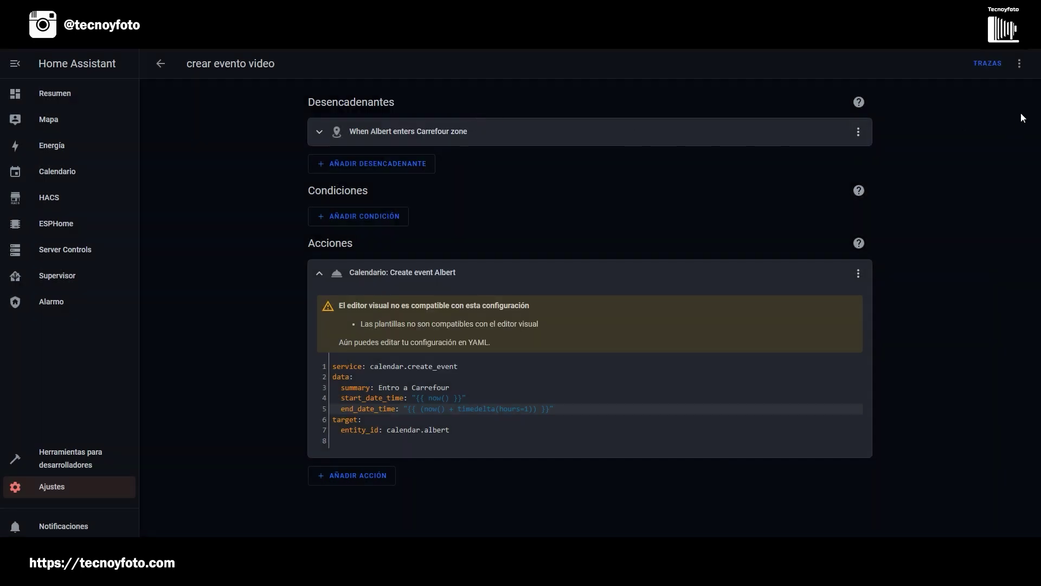
Step: Run the updated automation again and open 3 February 2023 in the calendar to check the new event's duration
left_click(1021, 64)
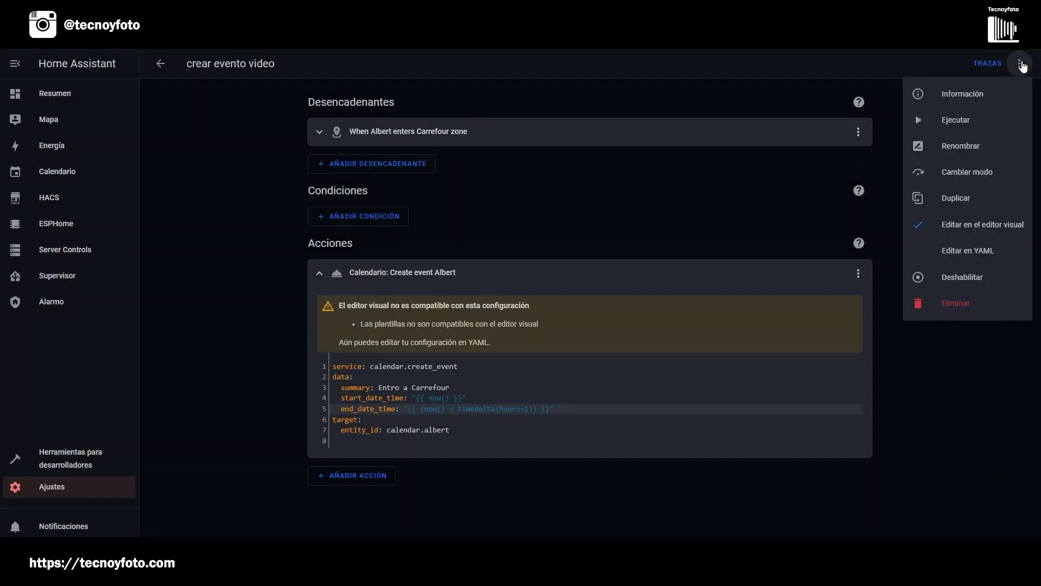
left_click(958, 121)
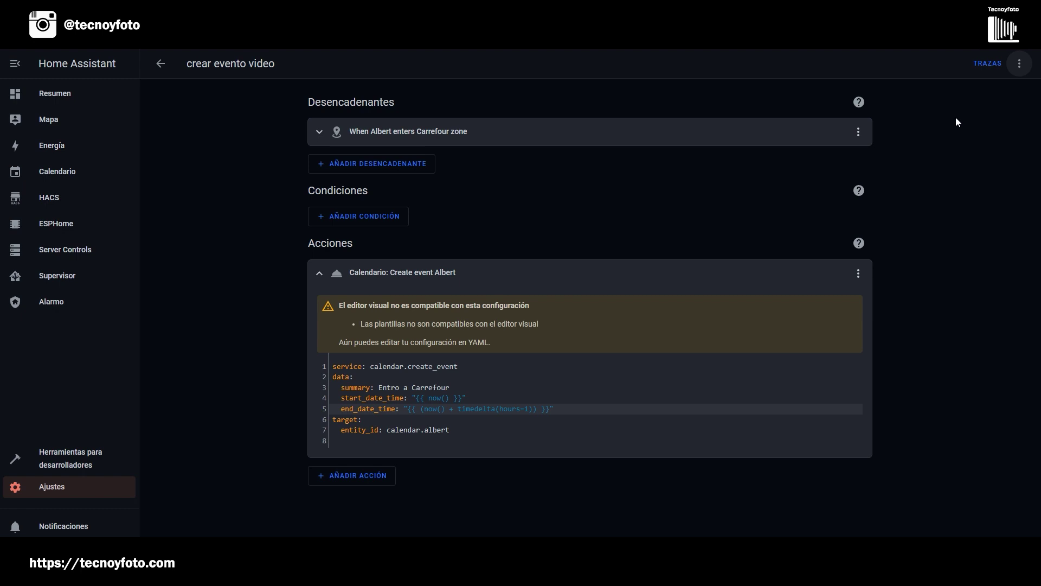
left_click(61, 173)
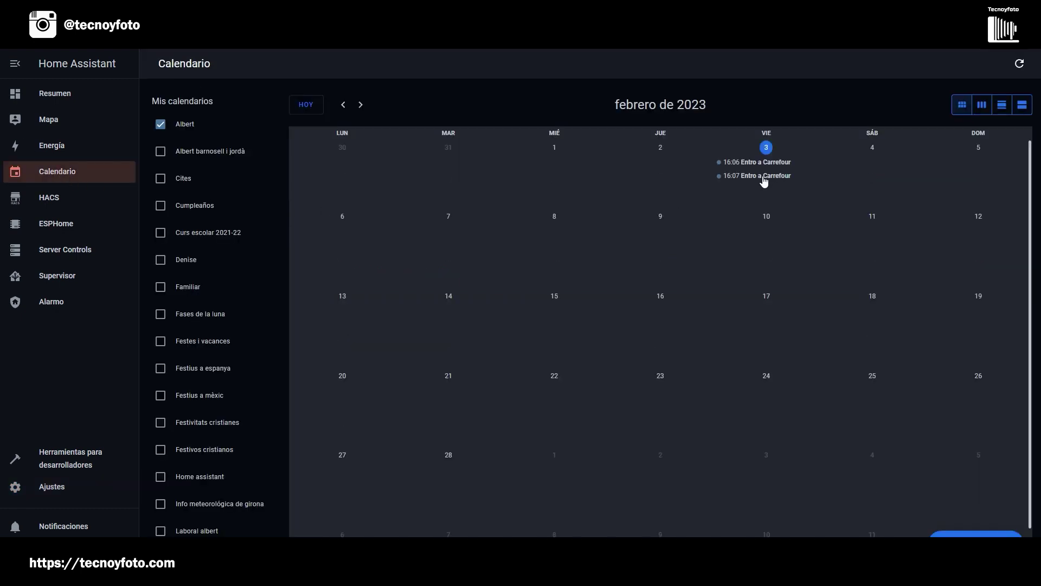
left_click(768, 189)
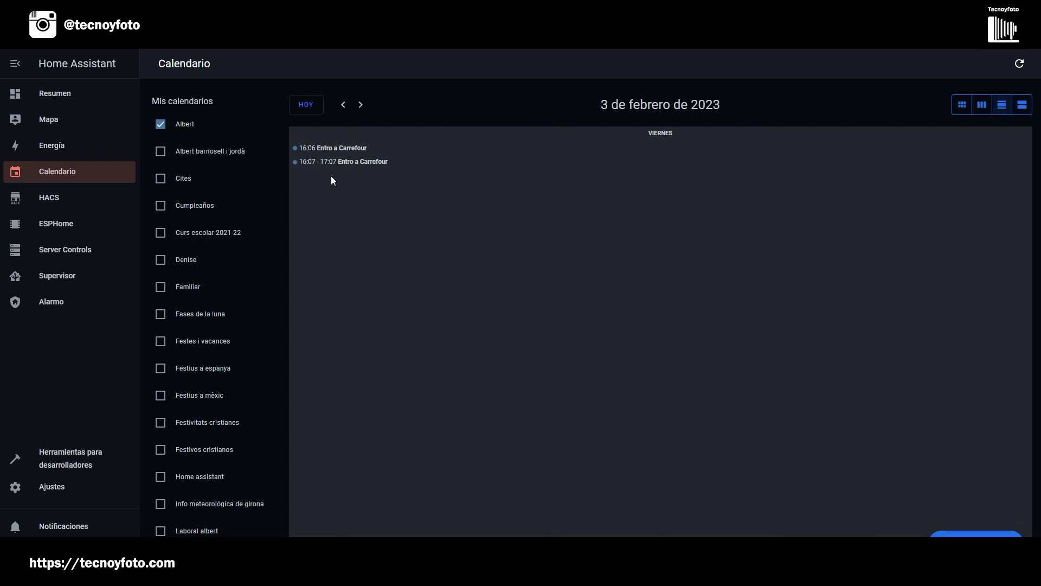